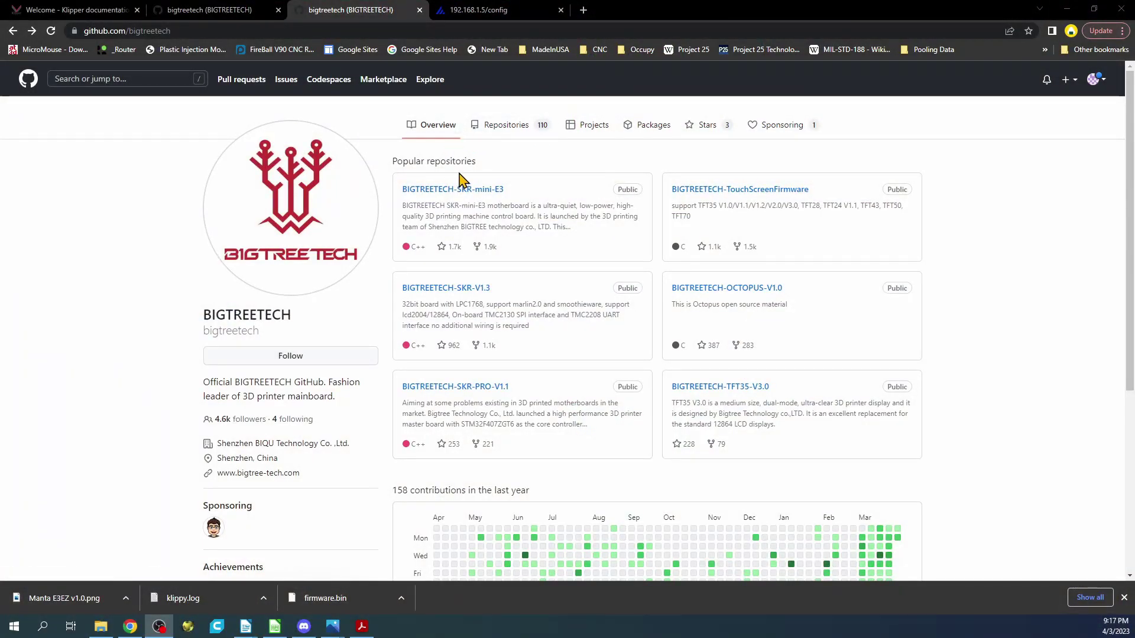
Filter BIGTREETECH's repositories for 'manta', open Manta-E3EZ and view its clone options
click(513, 144)
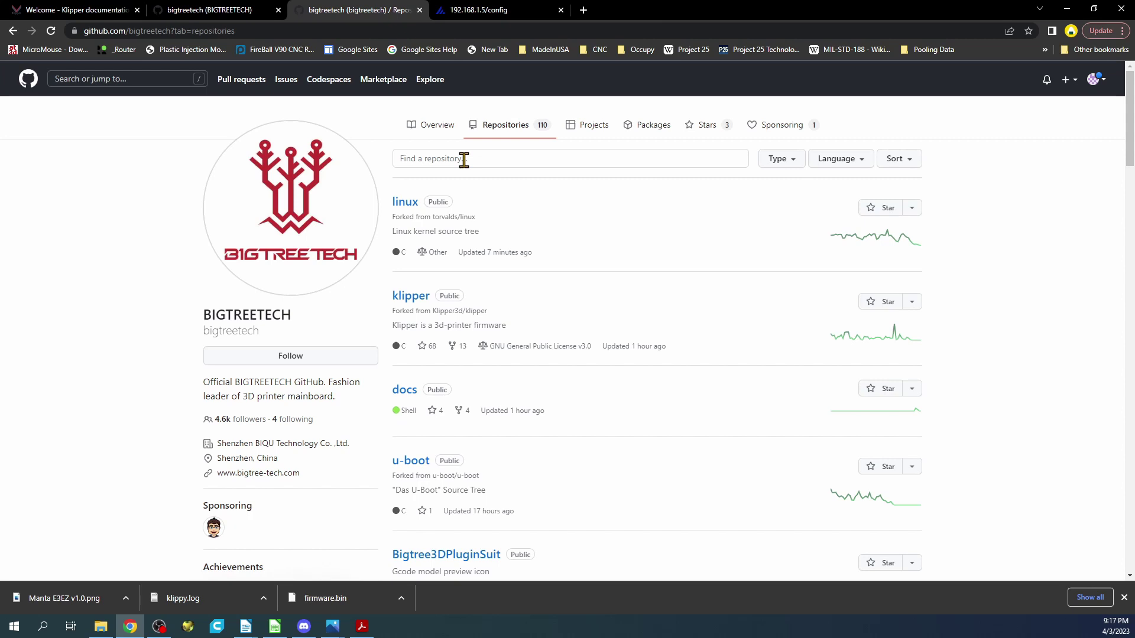
click(441, 160)
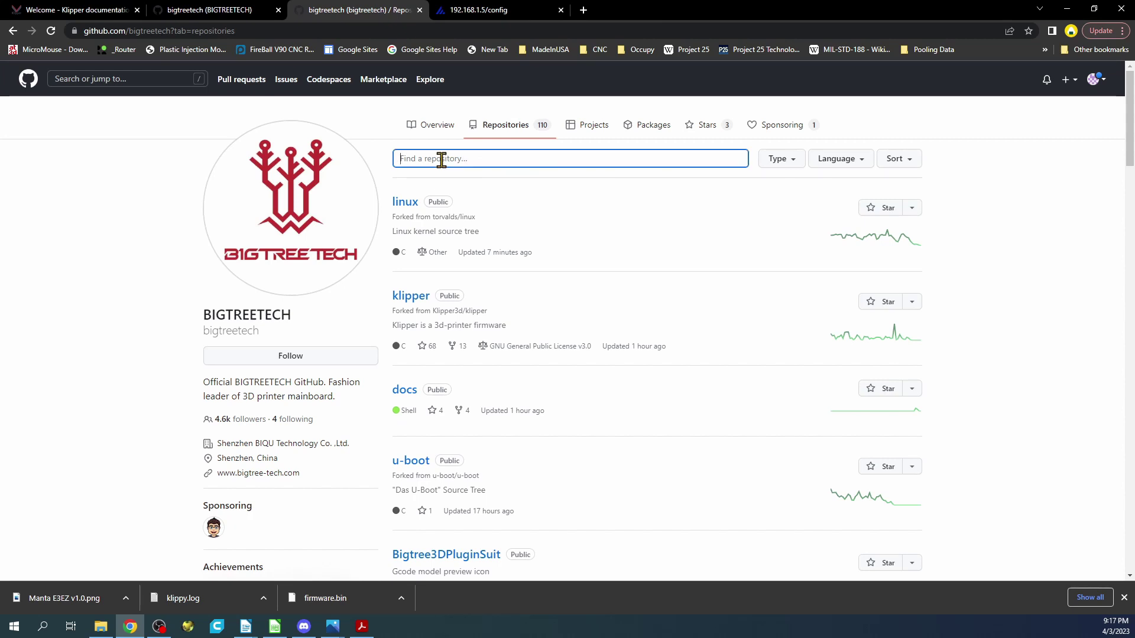
text(manta)
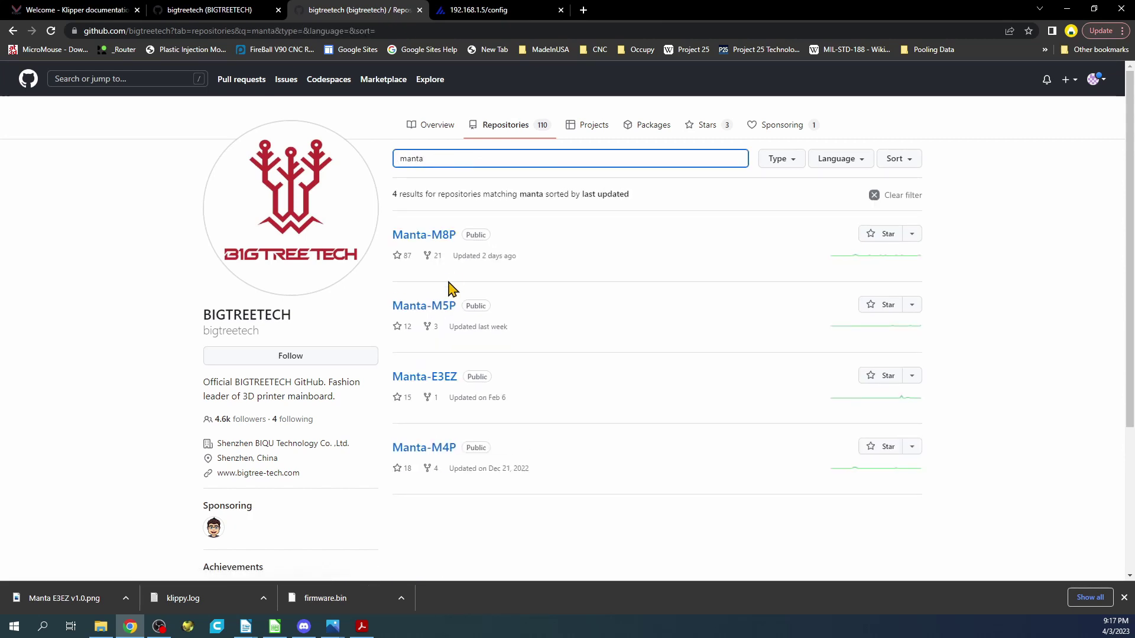
click(421, 379)
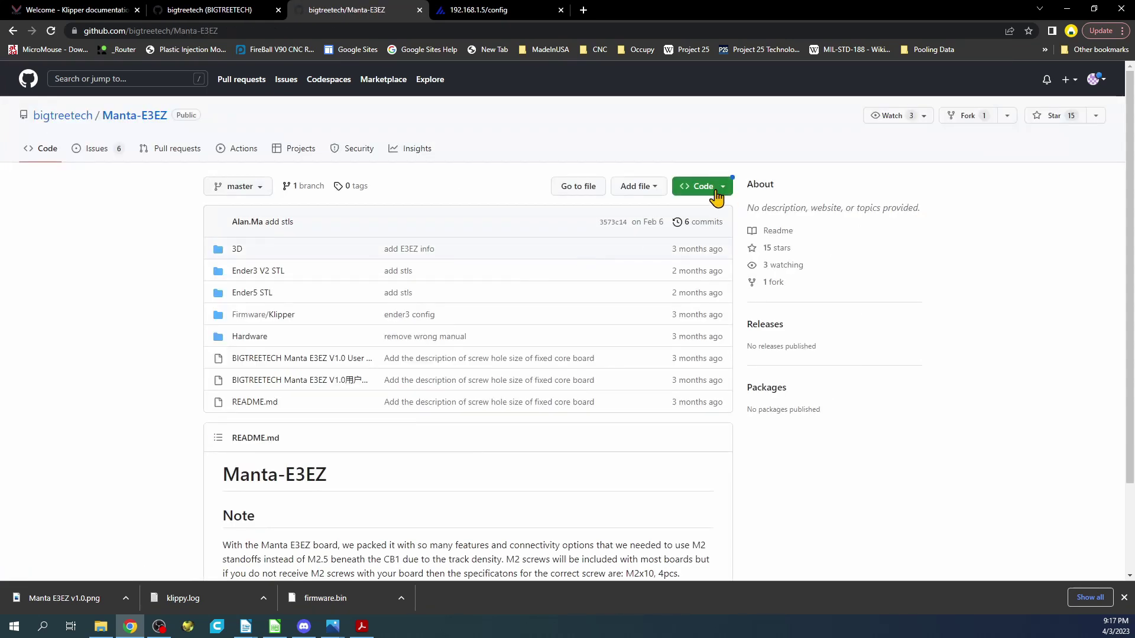
click(718, 188)
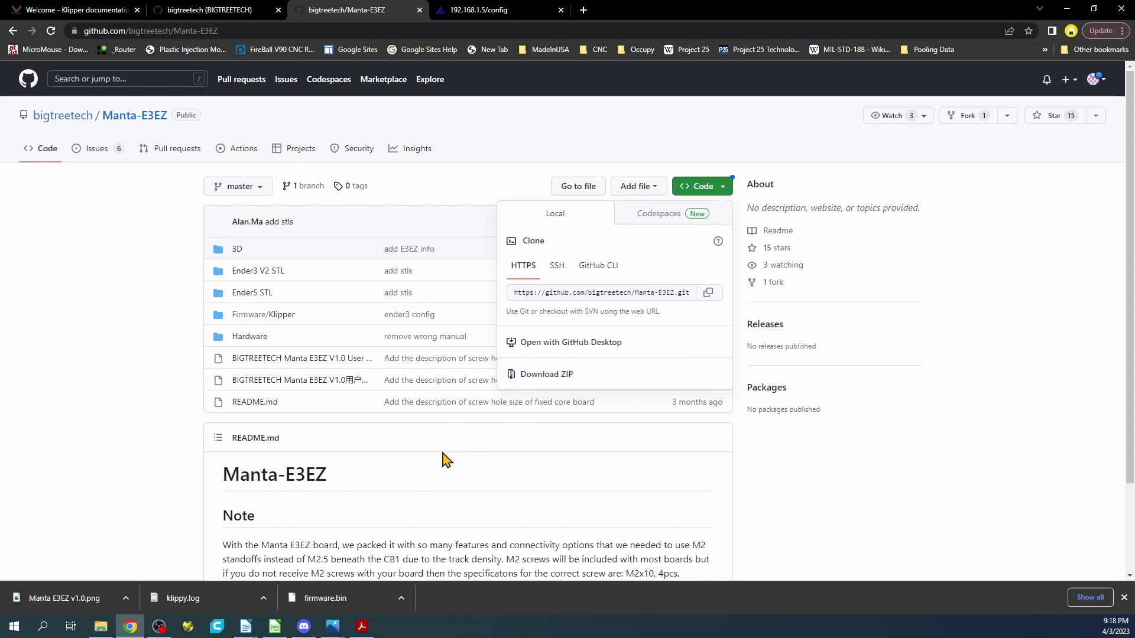
Filter the profile's repositories by 'EZ' and open BIGTREETECH-EZ-Driver's EZ5160 Pro V1.0 folder
click(204, 10)
click(500, 127)
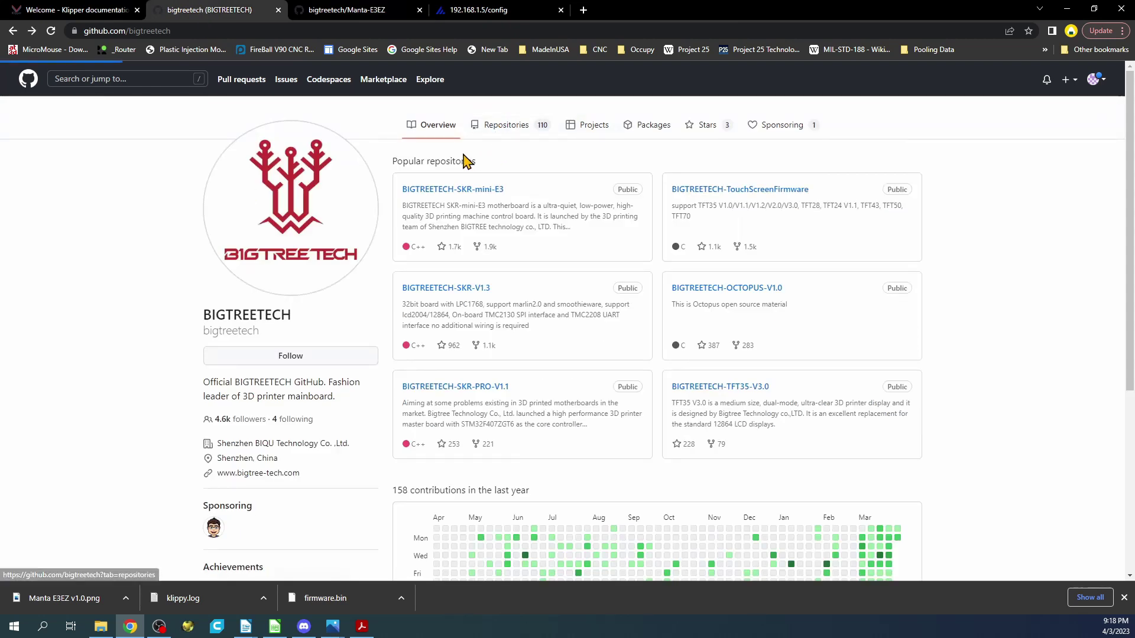
click(438, 160)
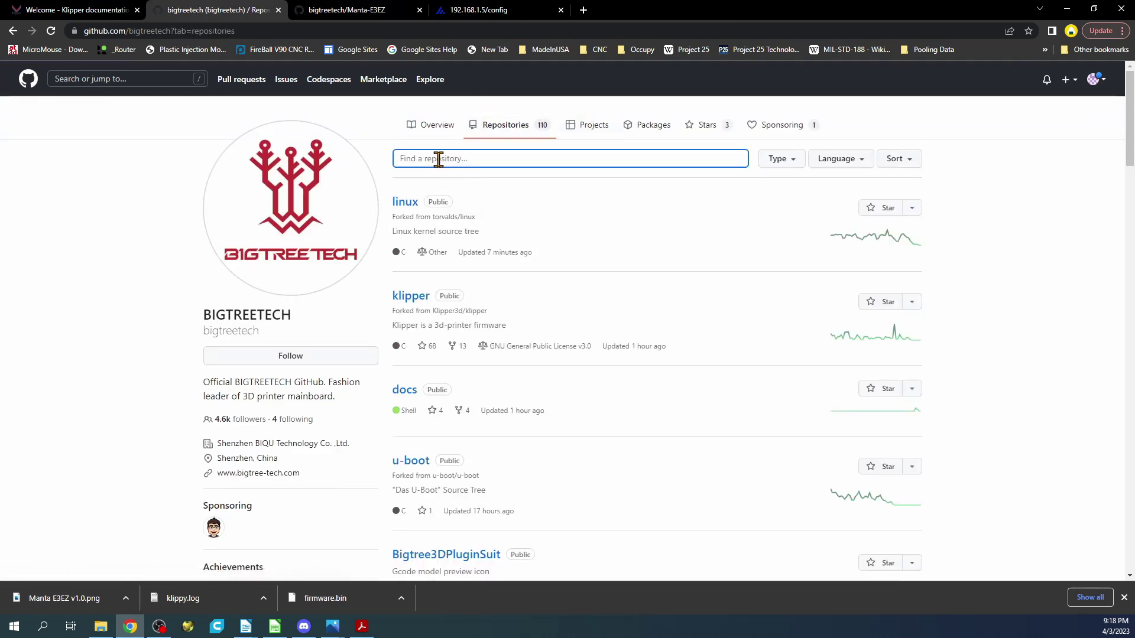
text(EZ)
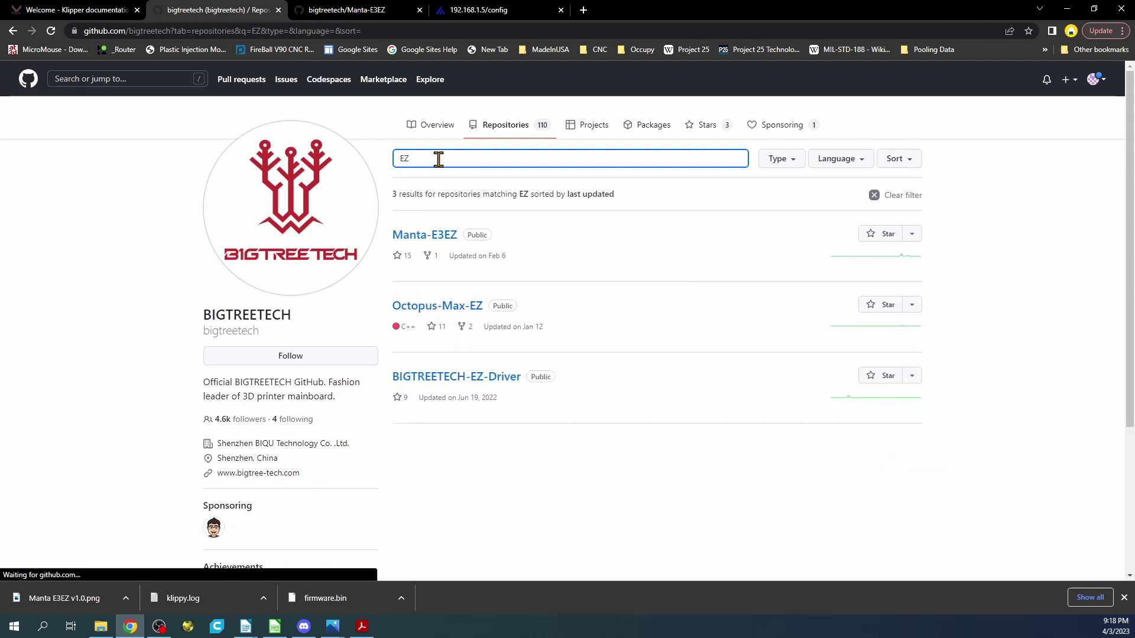
click(437, 379)
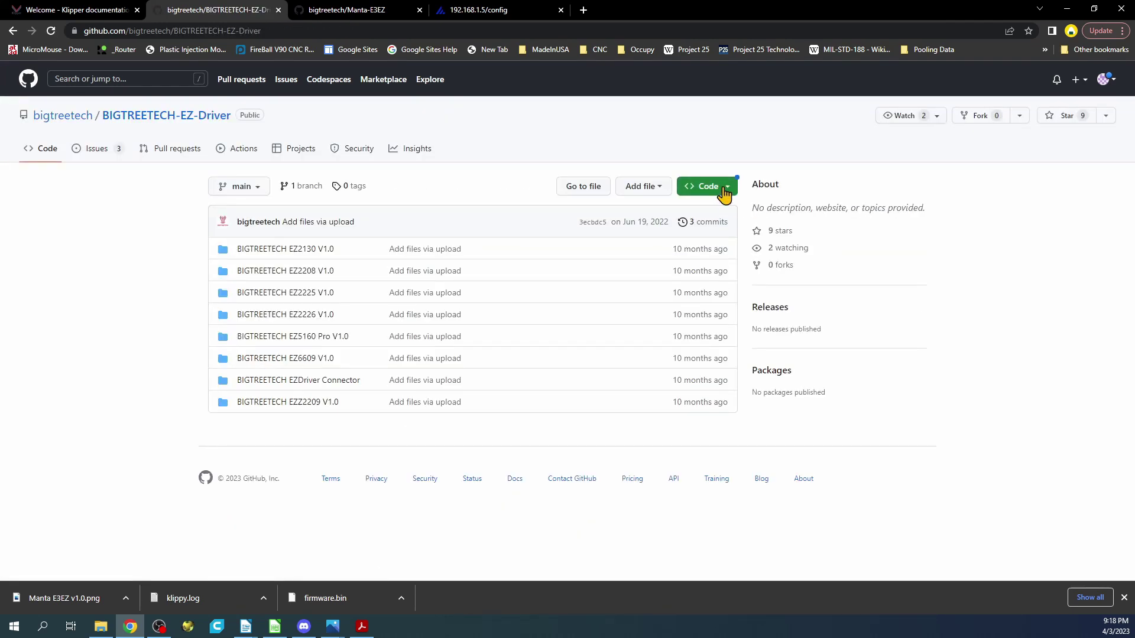
click(722, 188)
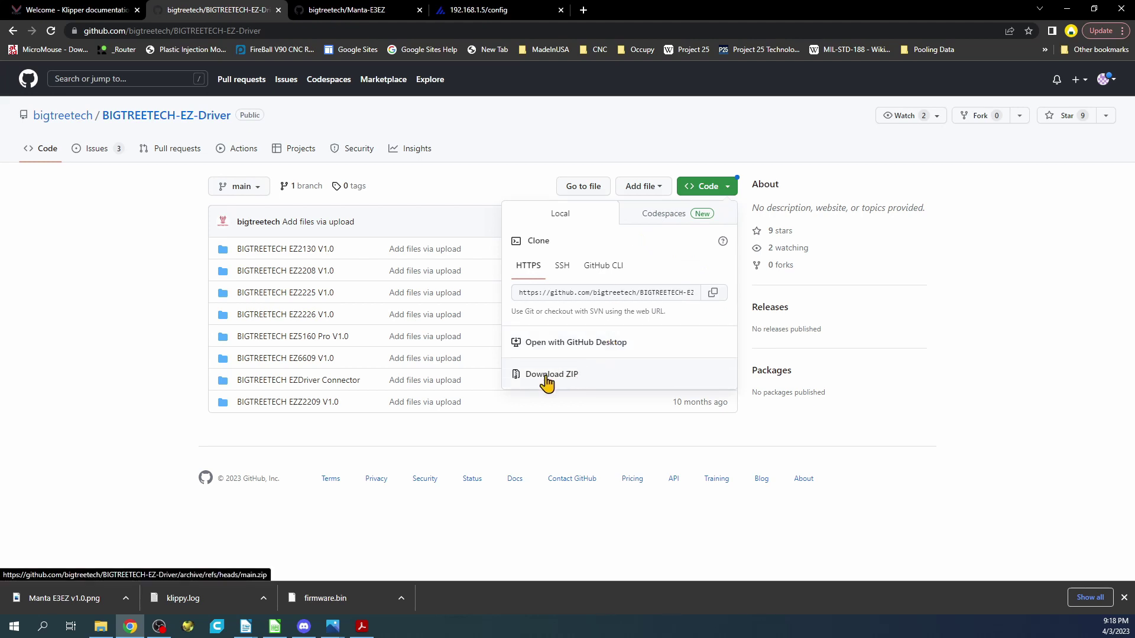
click(280, 346)
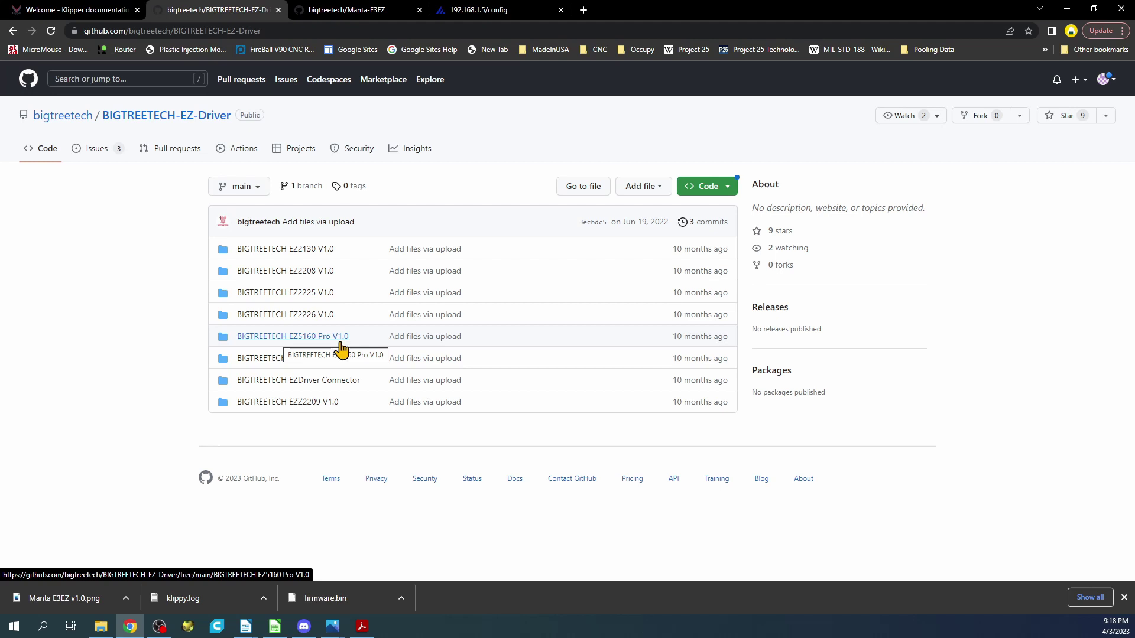
click(313, 338)
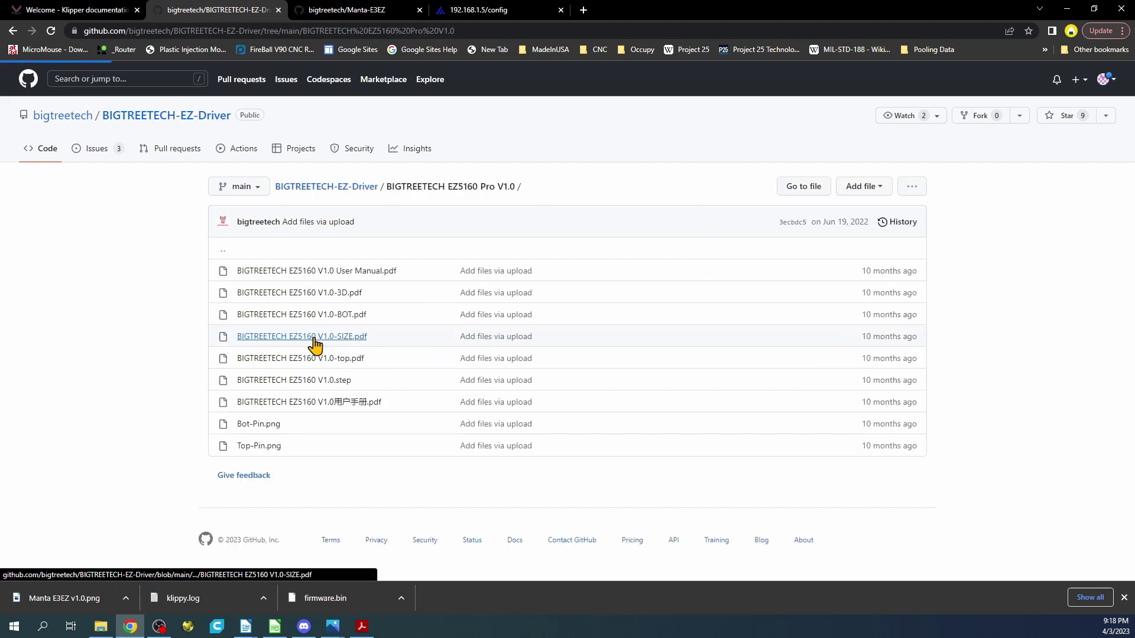
Open 'BIGTREETECH EZ5160 V1.0 User Manual.pdf' and read down to Product Features and Product Parameters
click(352, 273)
scroll(513, 305, down, 20)
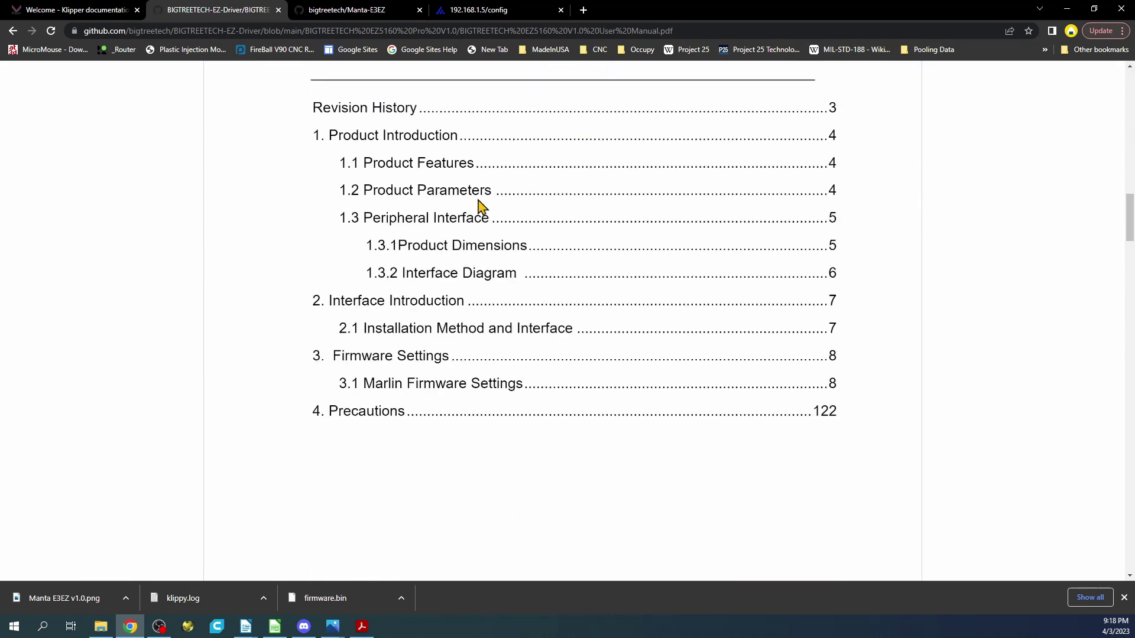
scroll(438, 317, down, 10)
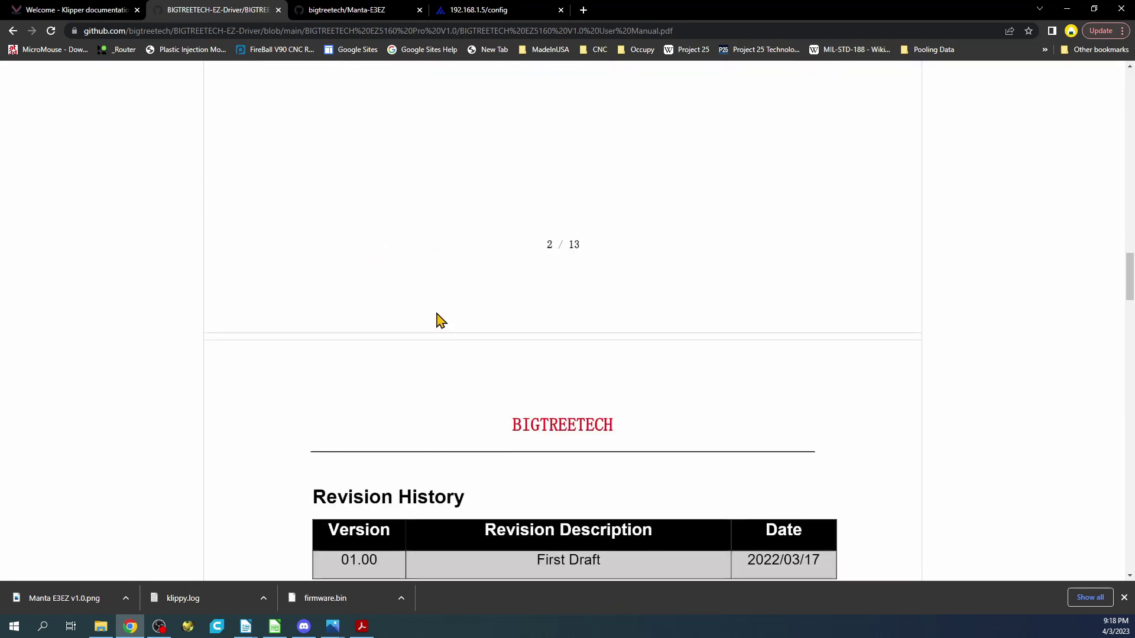
scroll(438, 318, down, 15)
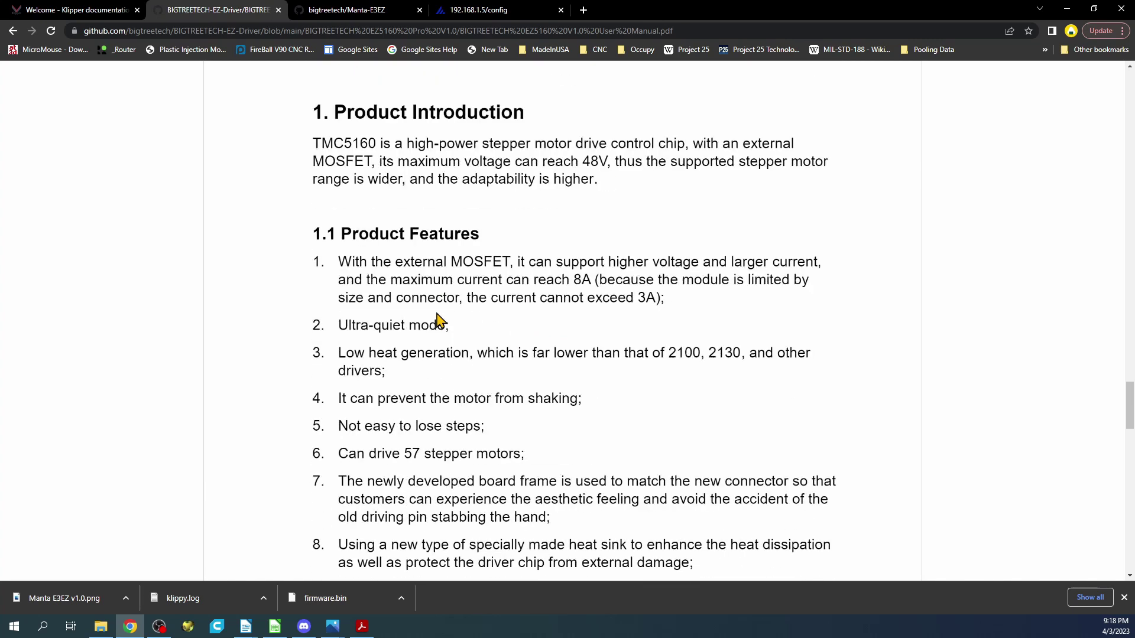
scroll(427, 266, down, 3)
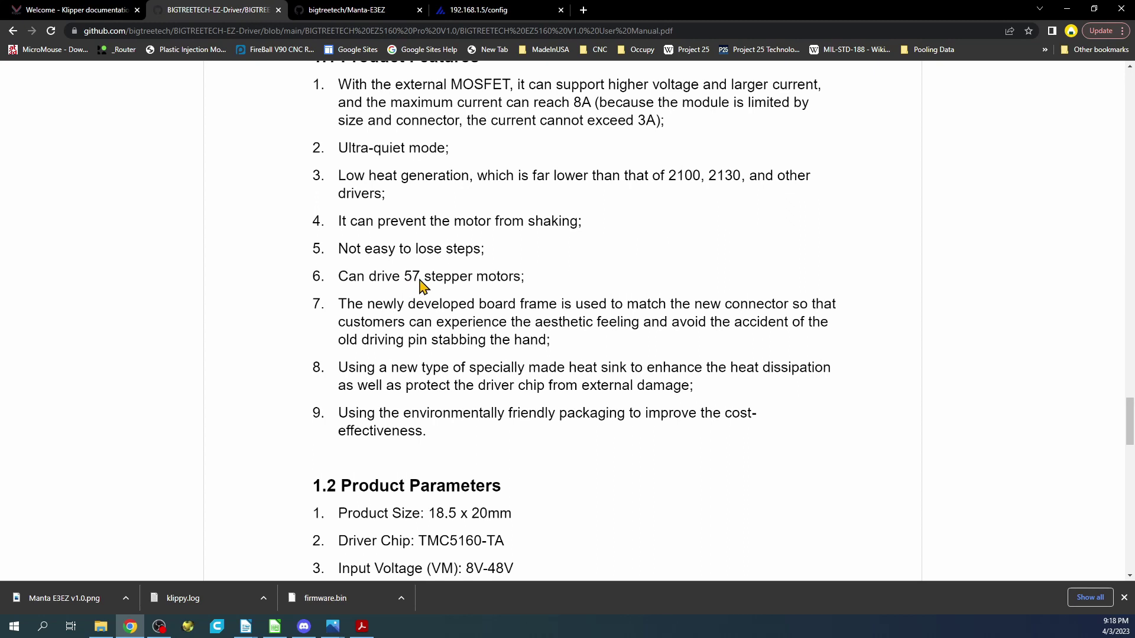
scroll(420, 286, down, 6)
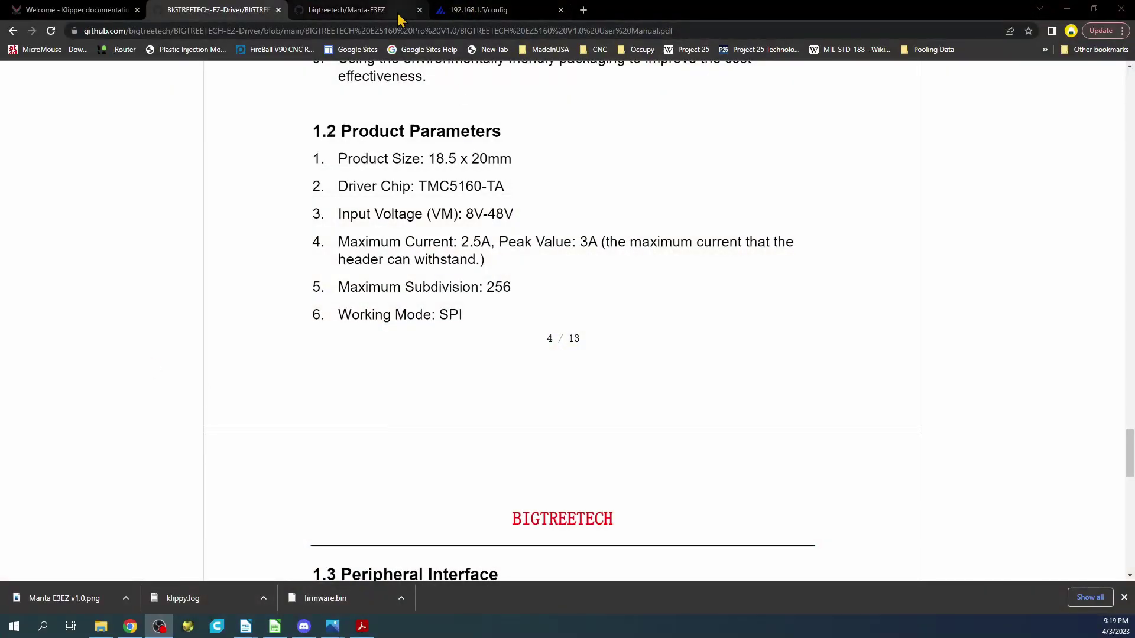
click(361, 626)
scroll(596, 296, down, 5)
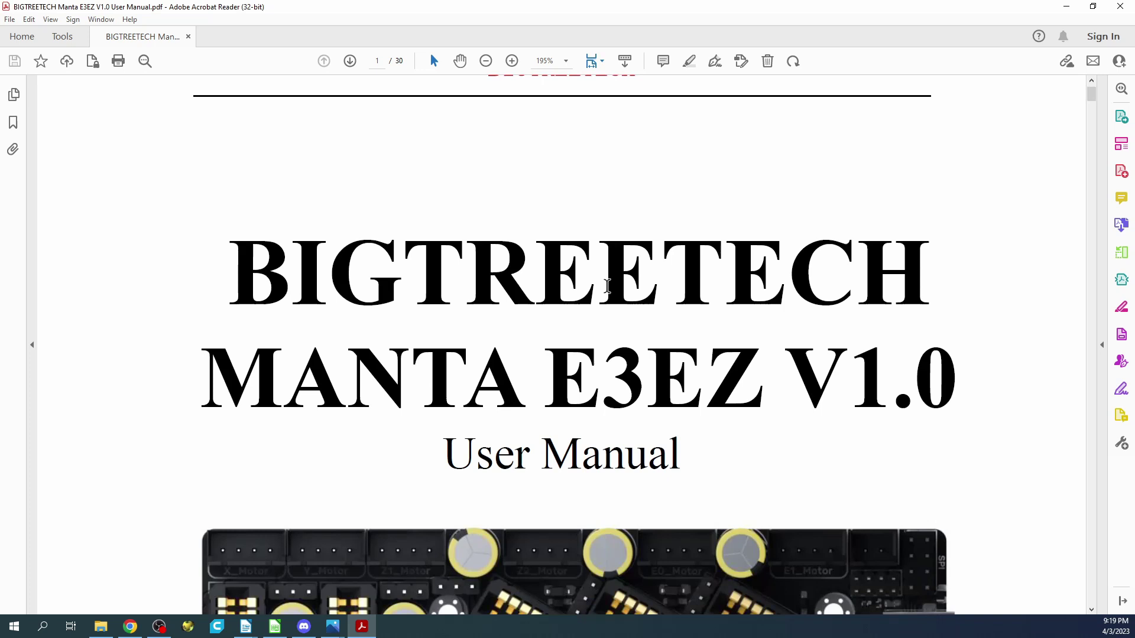
scroll(597, 305, down, 2)
mouse_move(333, 626)
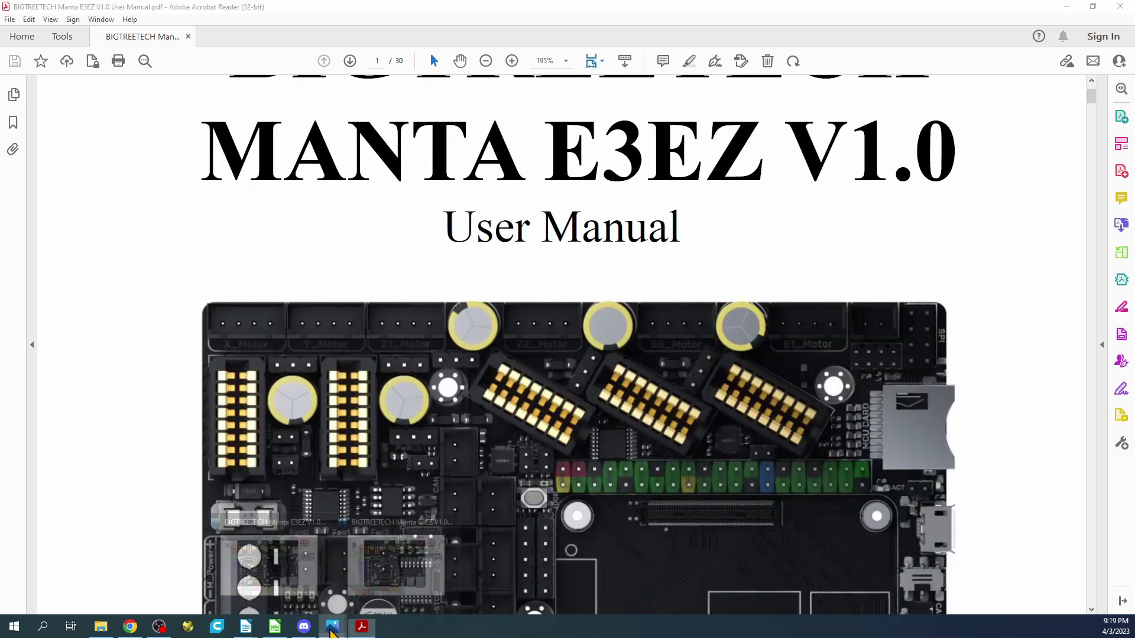
click(417, 575)
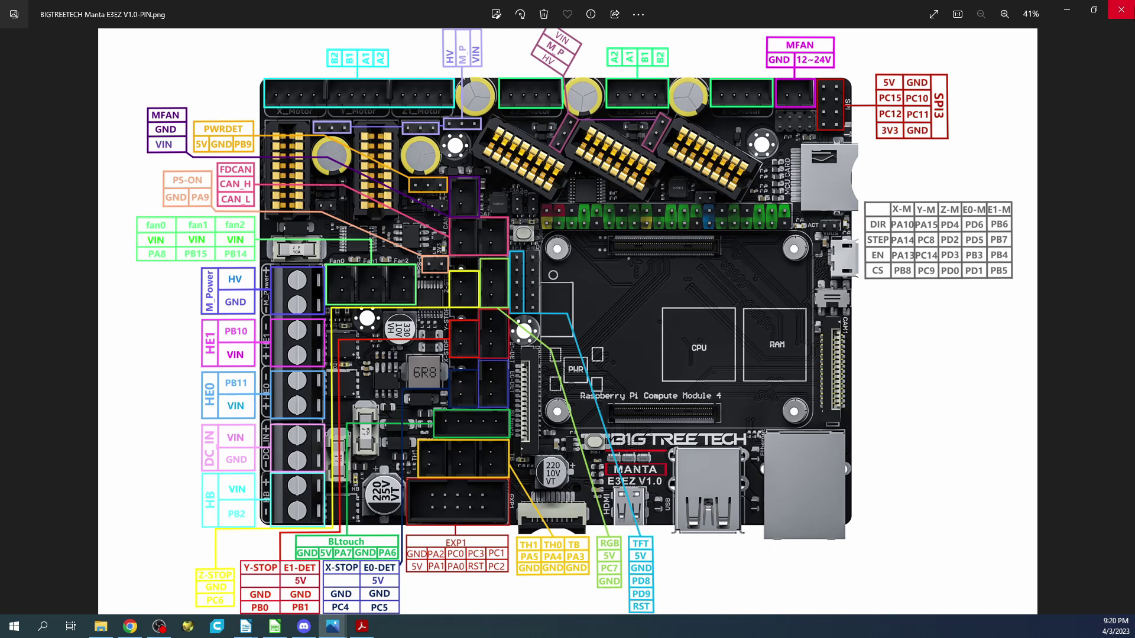
click(1066, 10)
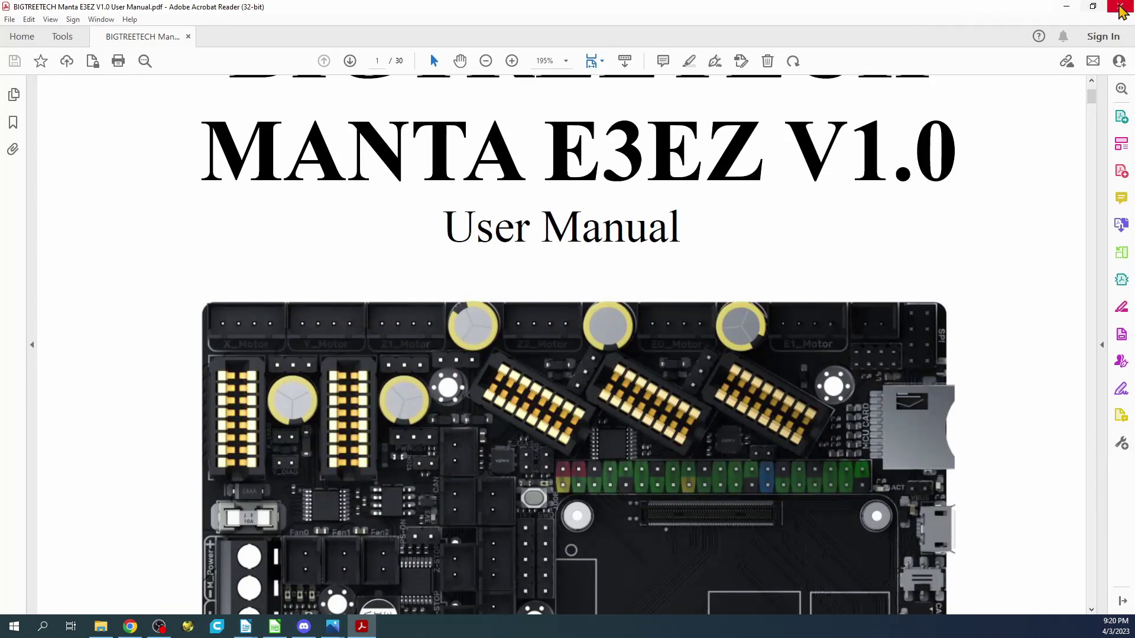
click(1066, 7)
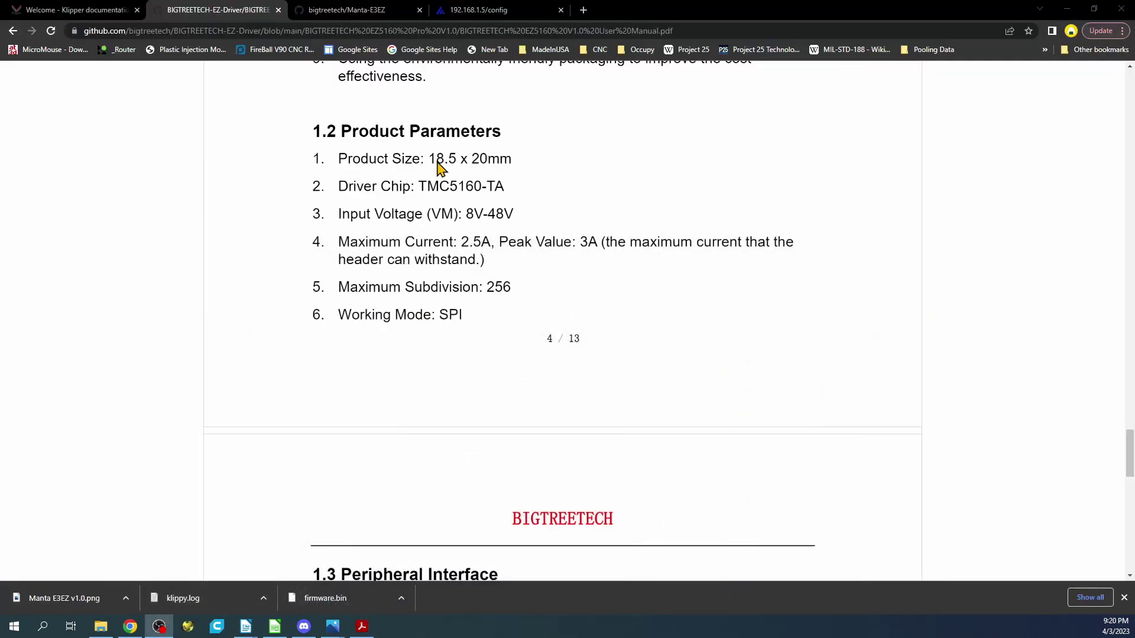
Delete the tmc2130 block at lines 22–29 under [stepper_x] in printer.cfg
click(499, 10)
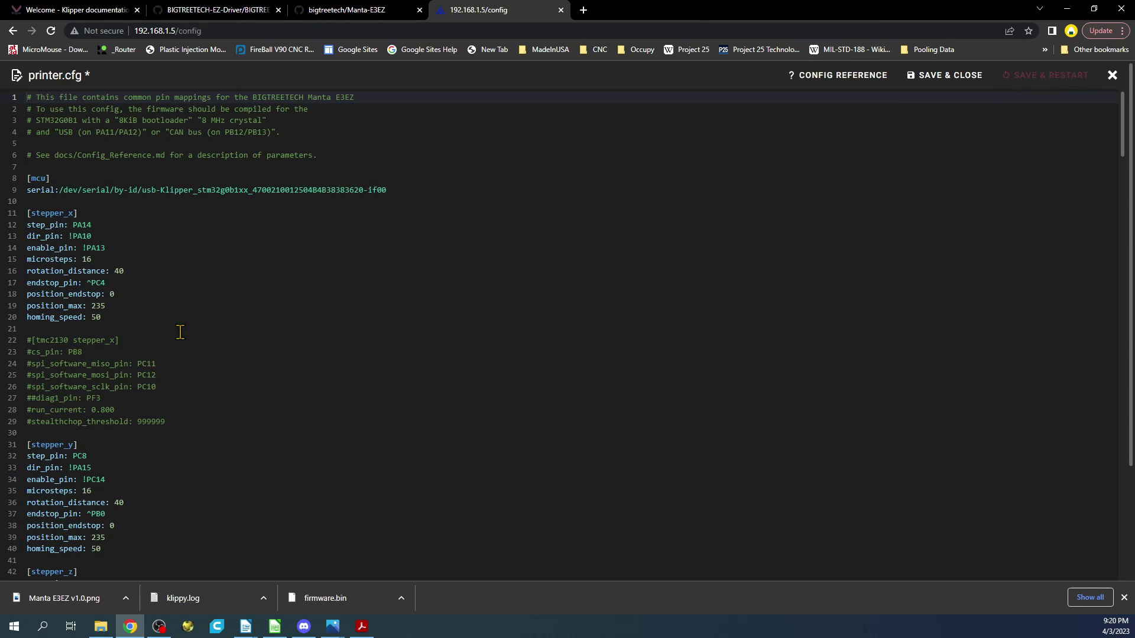
drag(167, 421, 27, 340)
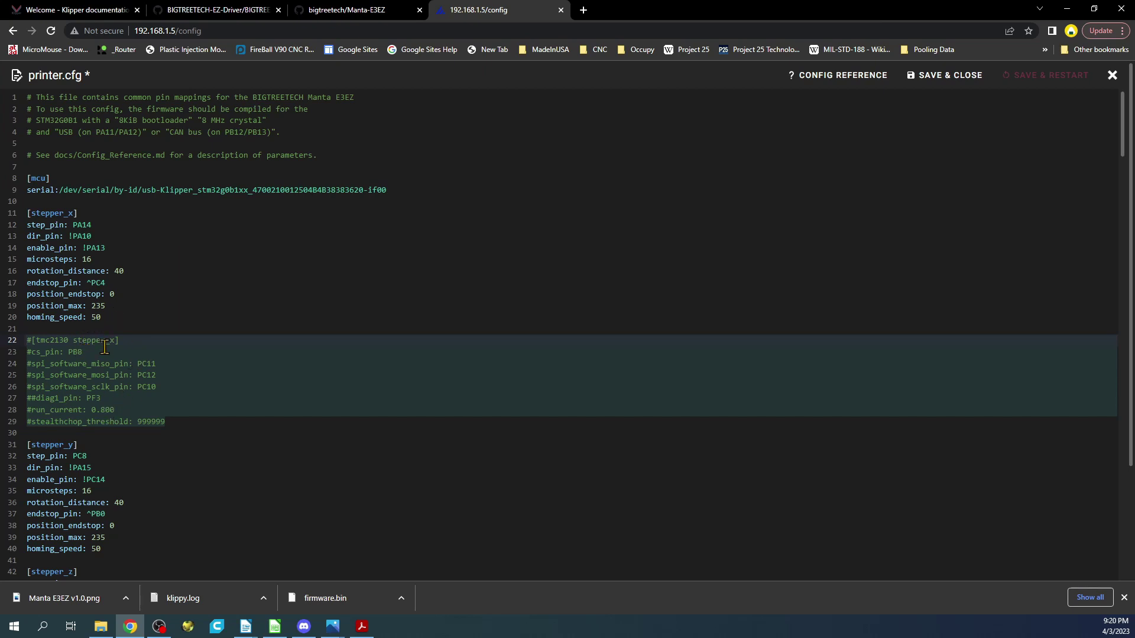
click(109, 323)
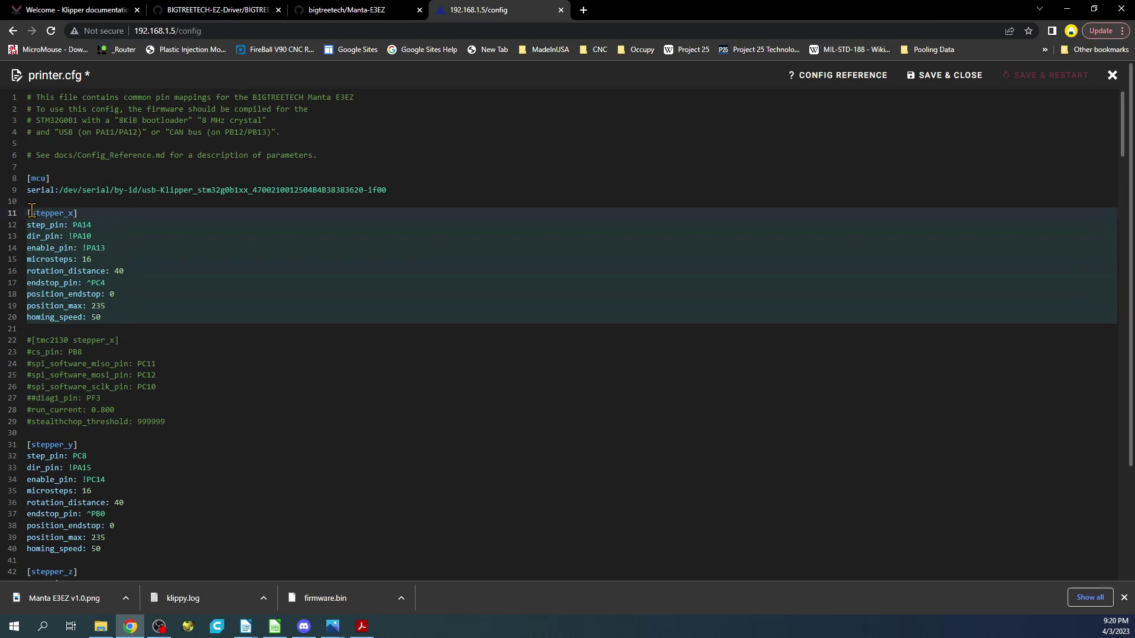
drag(168, 421, 27, 340)
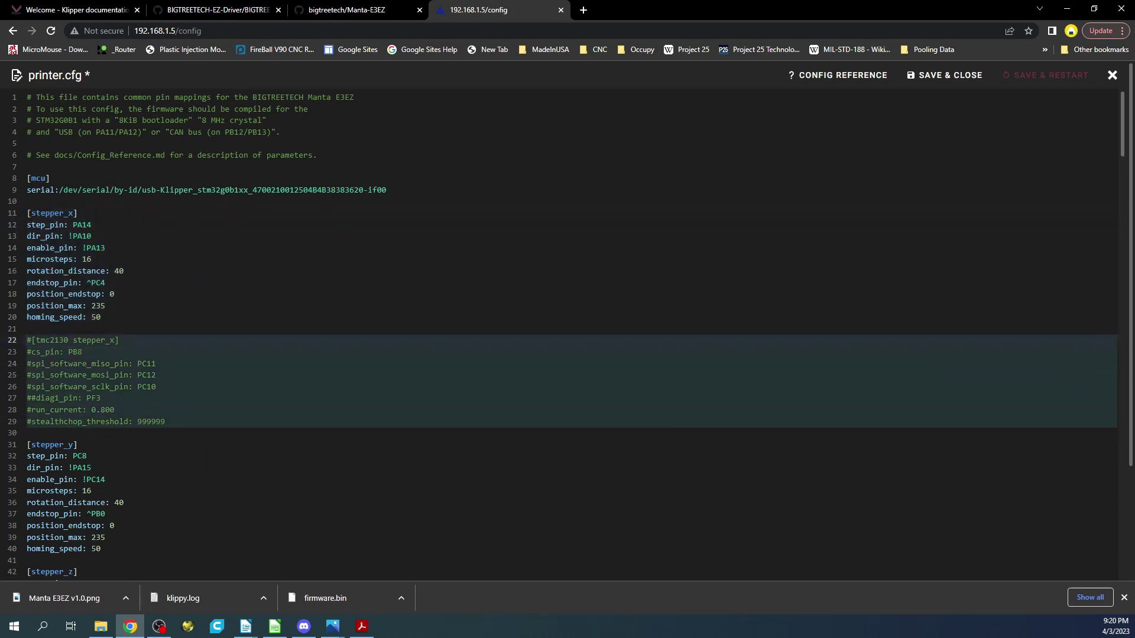
key(Delete)
key(Delete)
key(BackSpace)
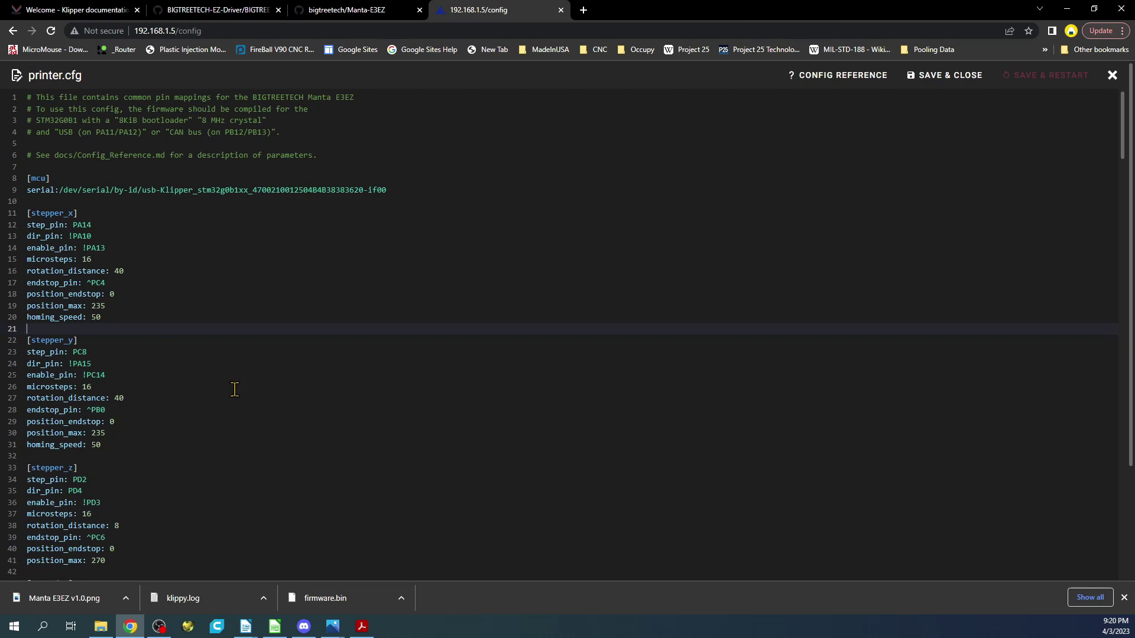
Copy the commented #[tmc2130 stepper_x] template from the TMC2130 section, lines 135–142
scroll(244, 329, down, 15)
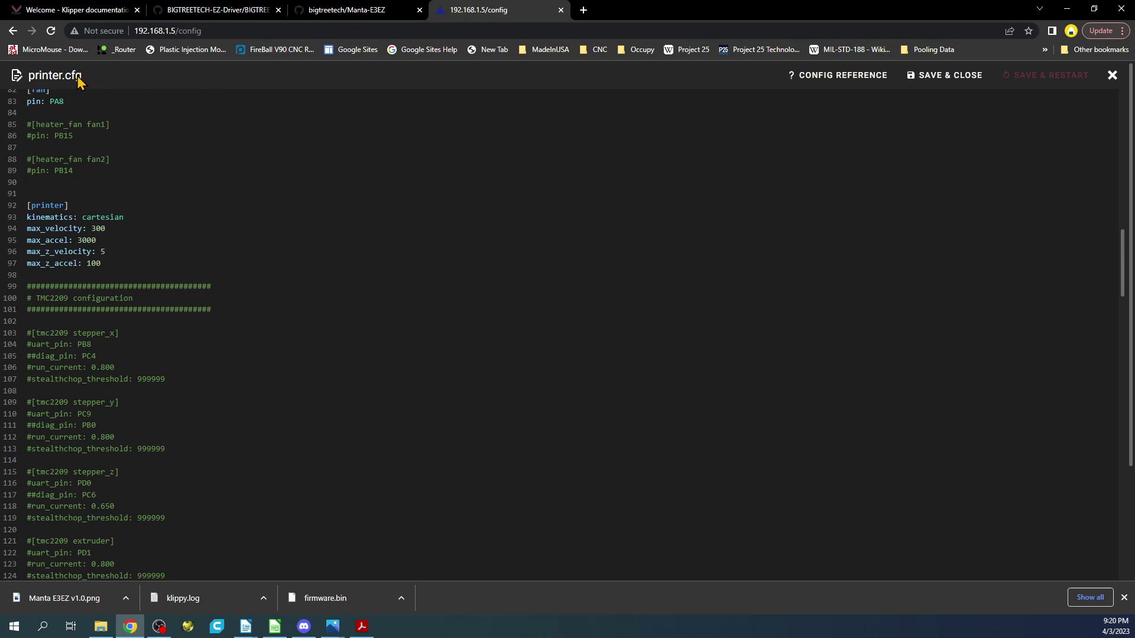
scroll(166, 443, down, 6)
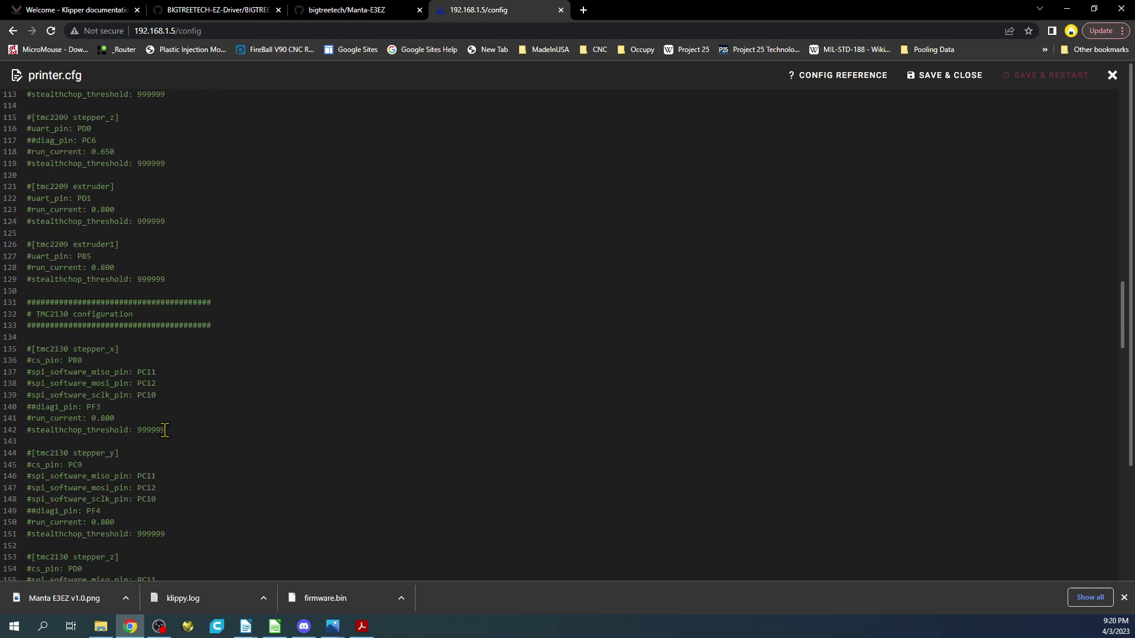
drag(165, 429, 13, 349)
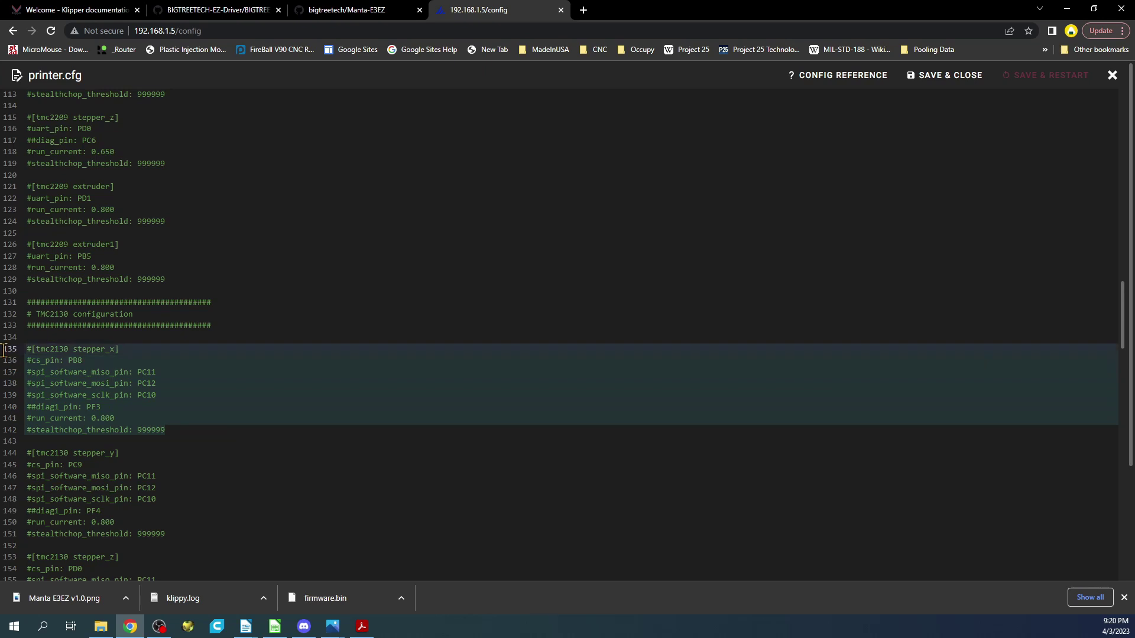
right_click(63, 378)
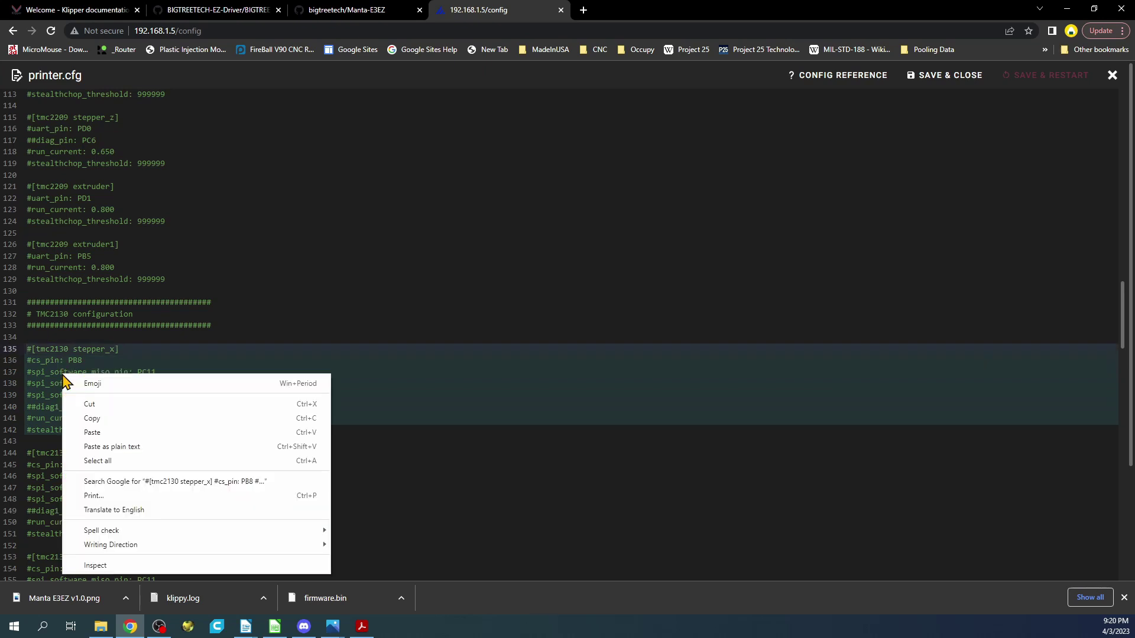
click(96, 419)
Insert blank lines after line 20, just below [stepper_x]
scroll(101, 398, up, 11)
scroll(101, 398, up, 11)
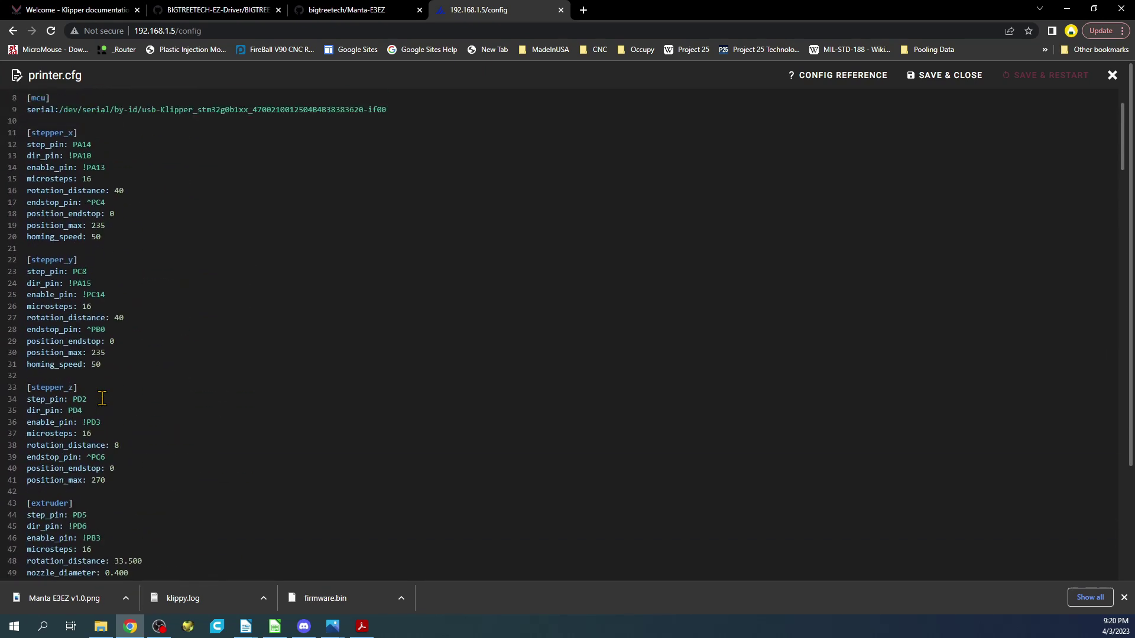
click(54, 328)
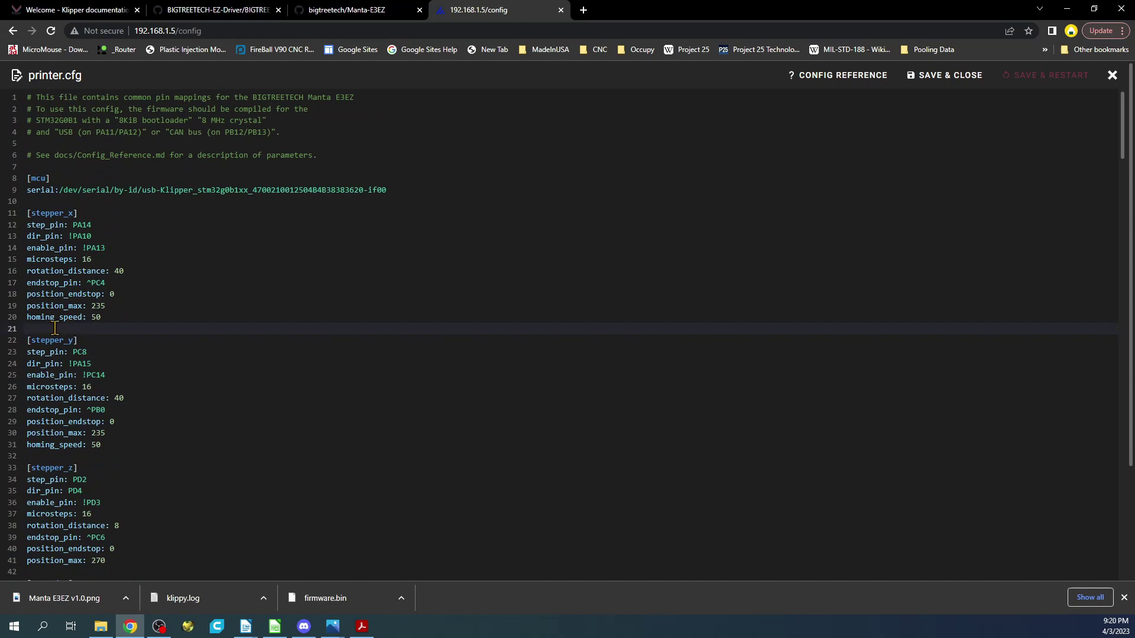
key(Return)
key(Return)
key(Up)
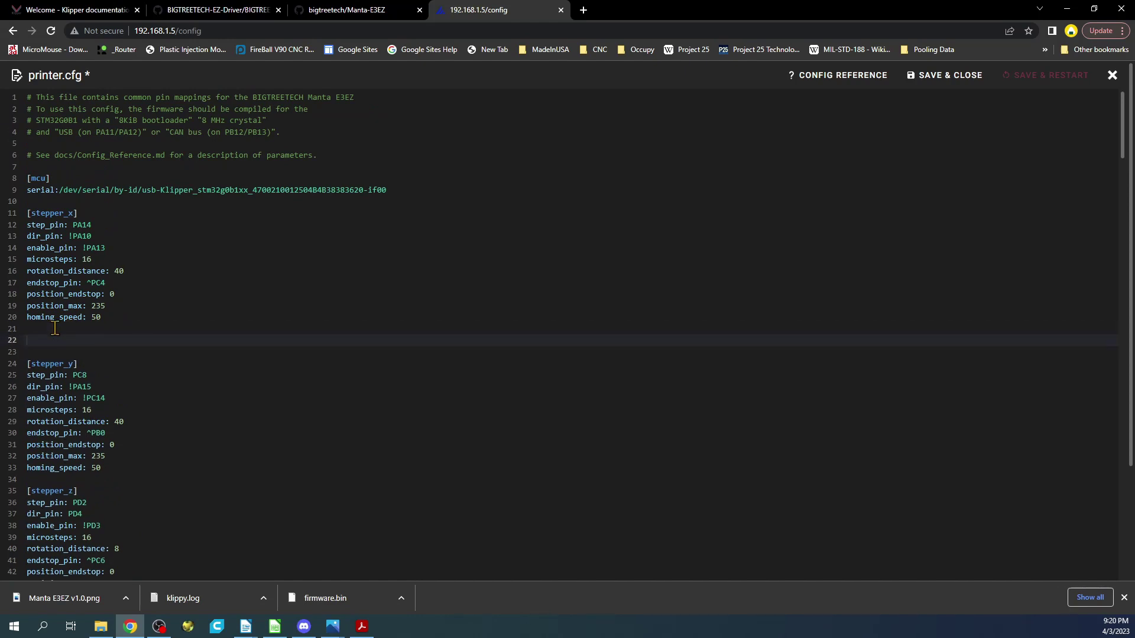
Paste the tmc2130 stepper_x block at line 22 and uncomment all its lines
key(ctrl+v)
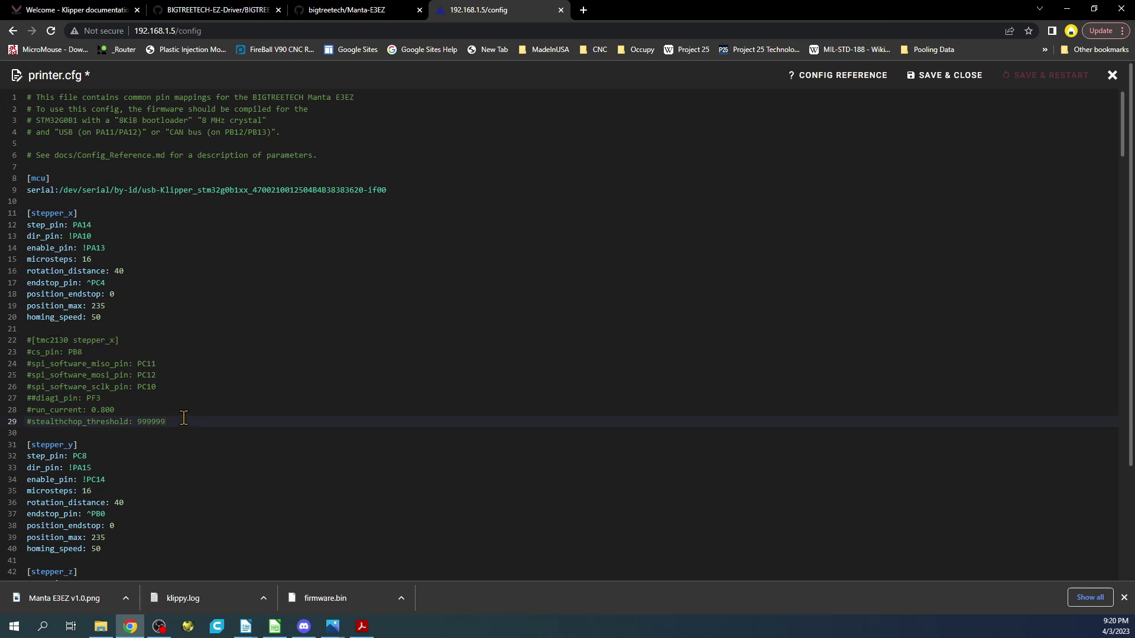
key(shift+Up)
key(shift+Up)
key(shift+Up)
key(shift+Up)
key(shift+Up)
key(shift+Up)
key(shift+Up)
key(shift+Home)
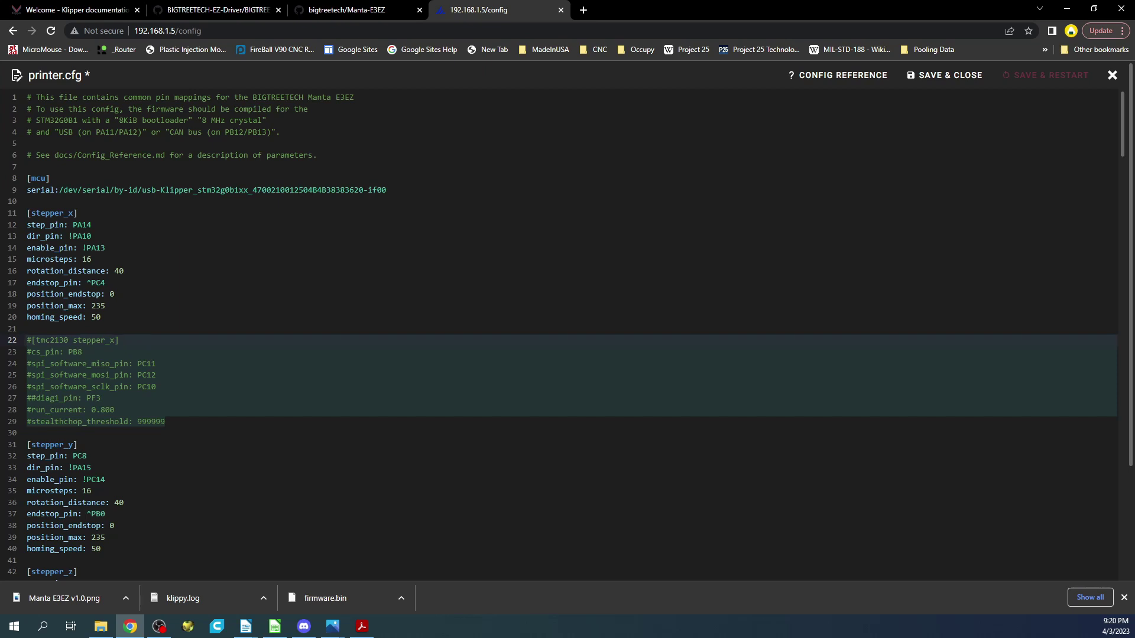
key(ctrl+slash)
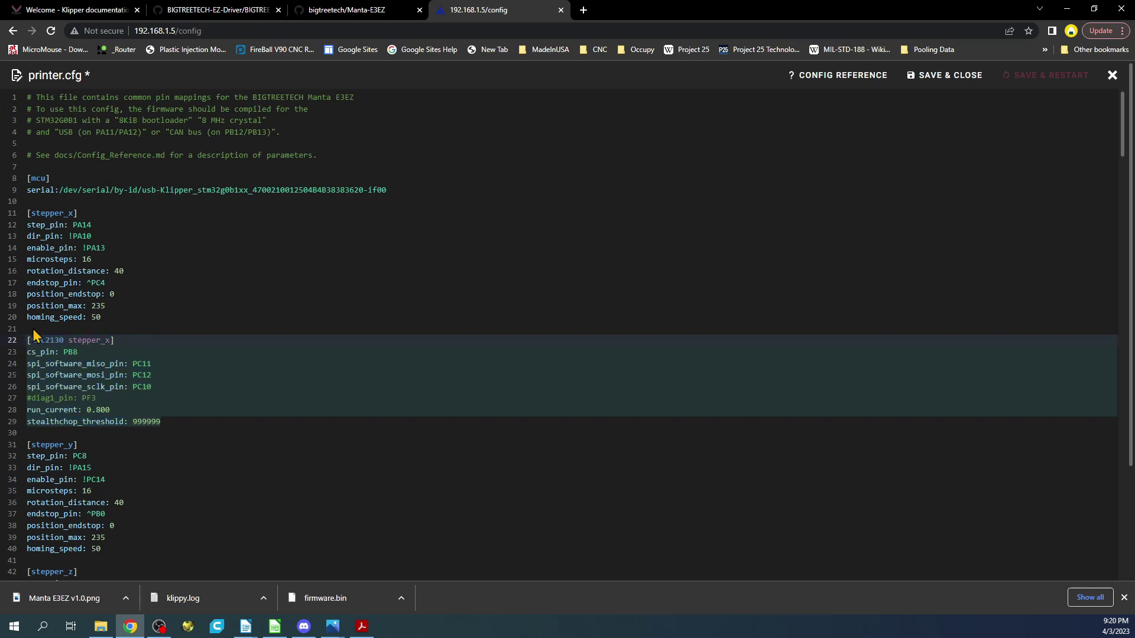
Delete the diag1_pin line, then select the three spi_software pin lines
click(91, 398)
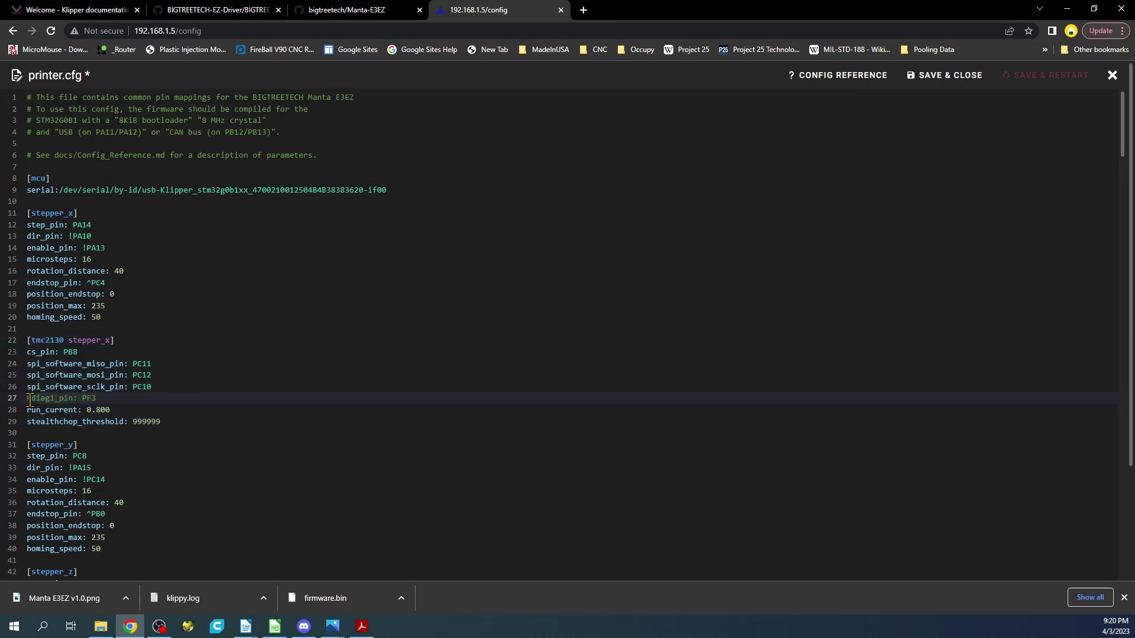
key(shift+Home)
key(BackSpace)
key(BackSpace)
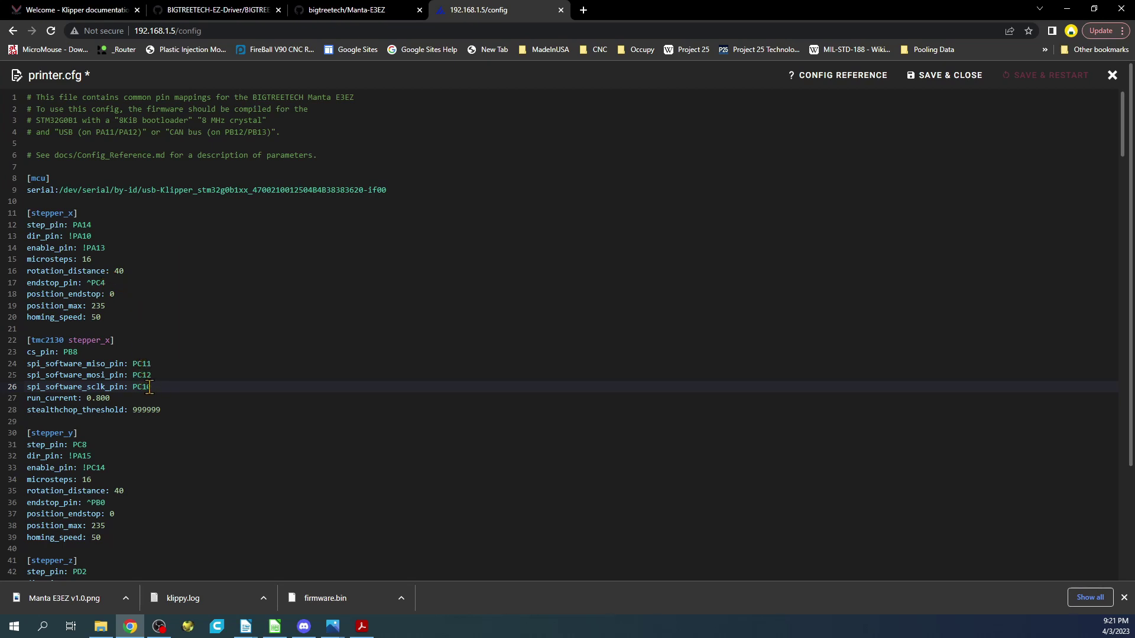
drag(153, 386, 31, 362)
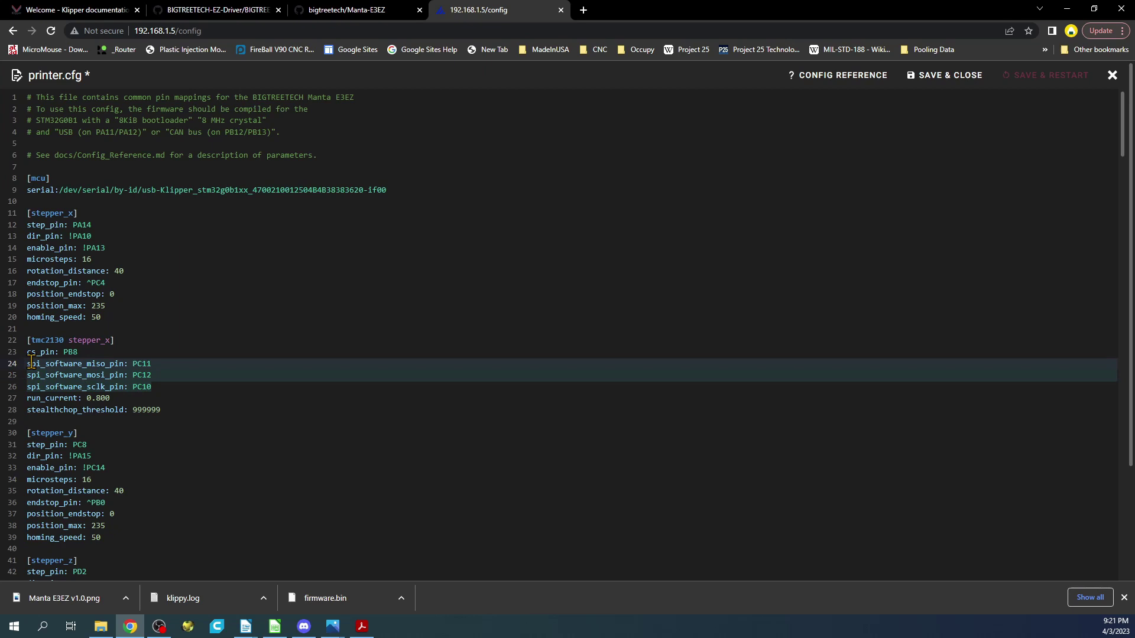
click(333, 627)
click(407, 561)
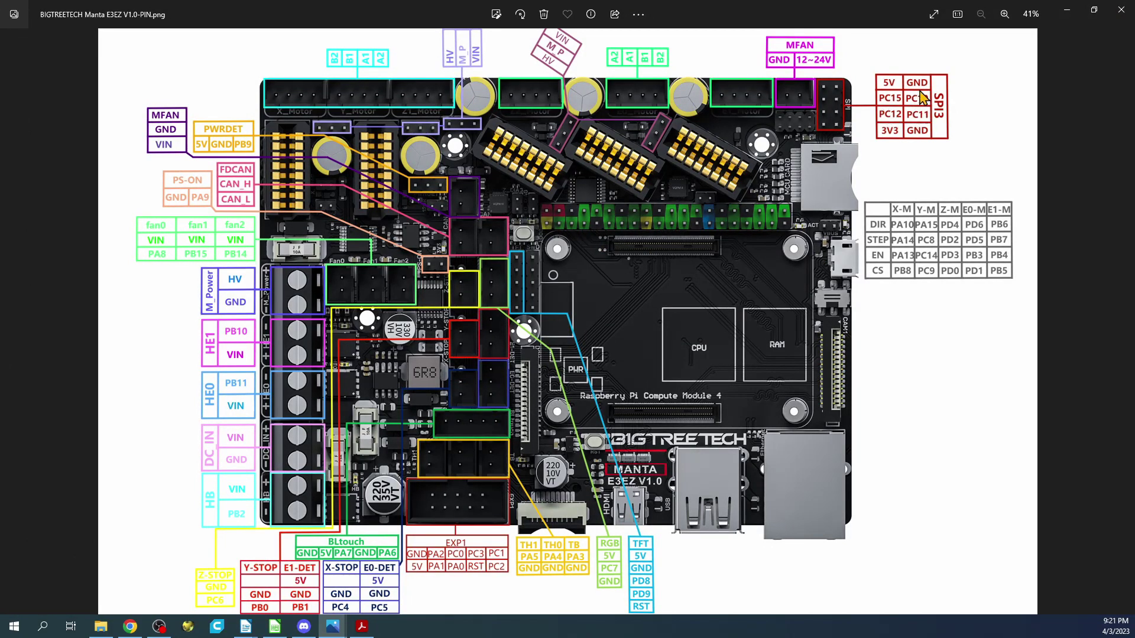
click(1067, 10)
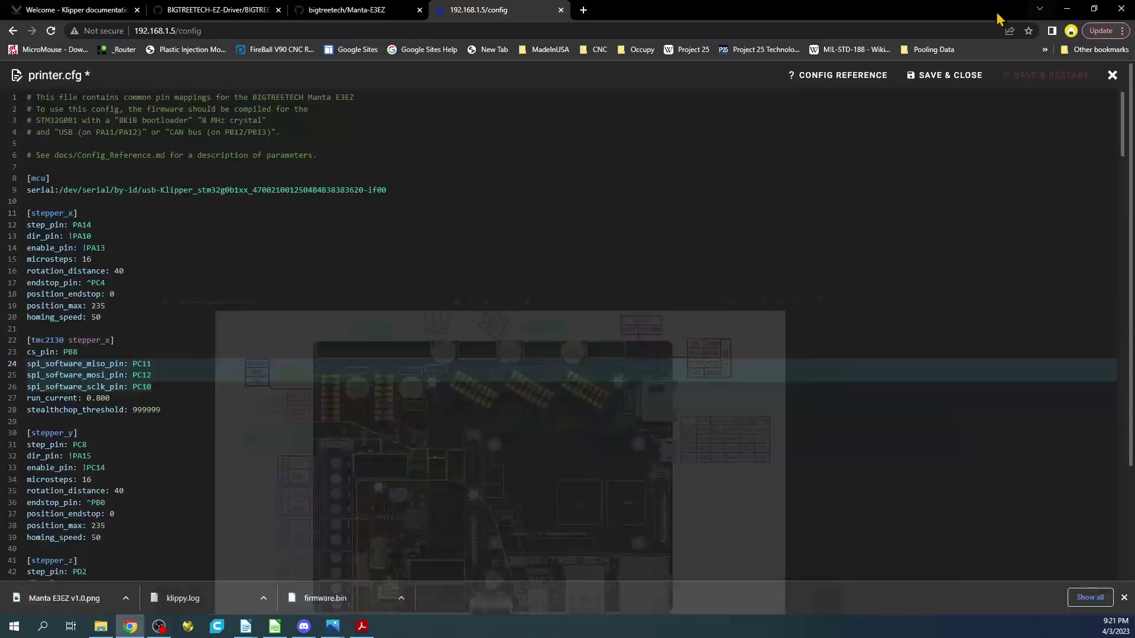
click(81, 352)
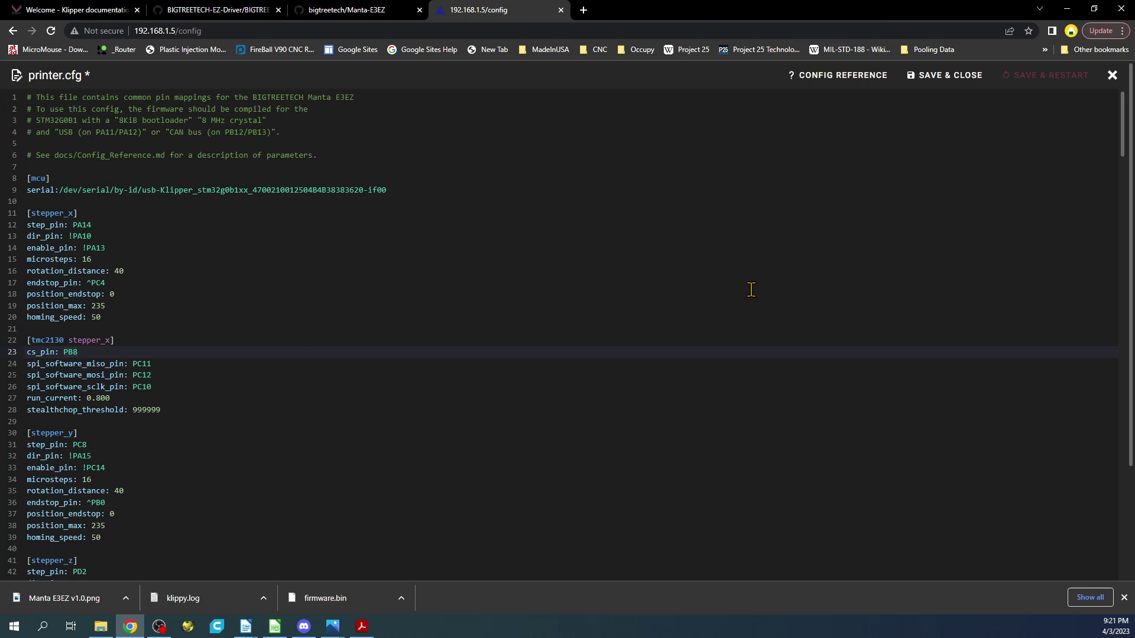
mouse_move(334, 627)
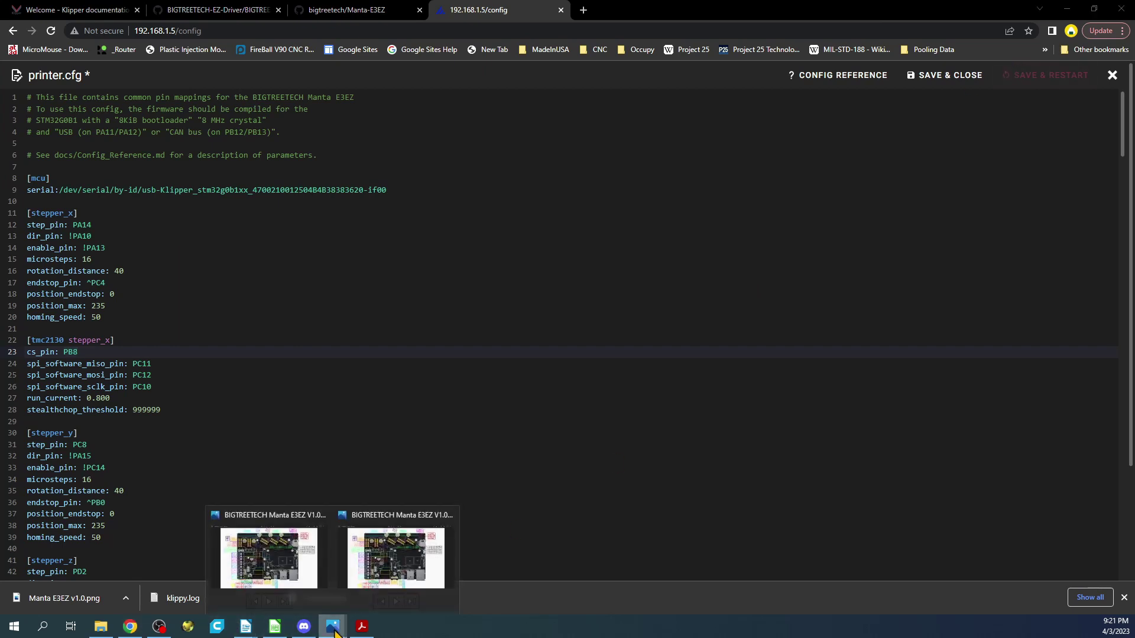
click(407, 594)
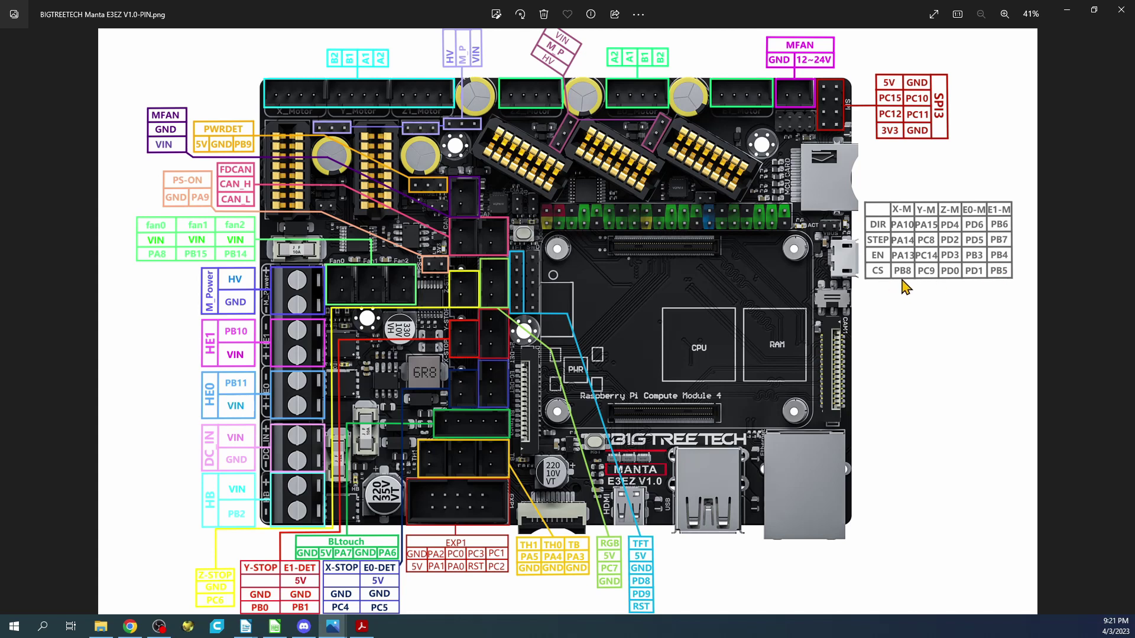
click(1066, 10)
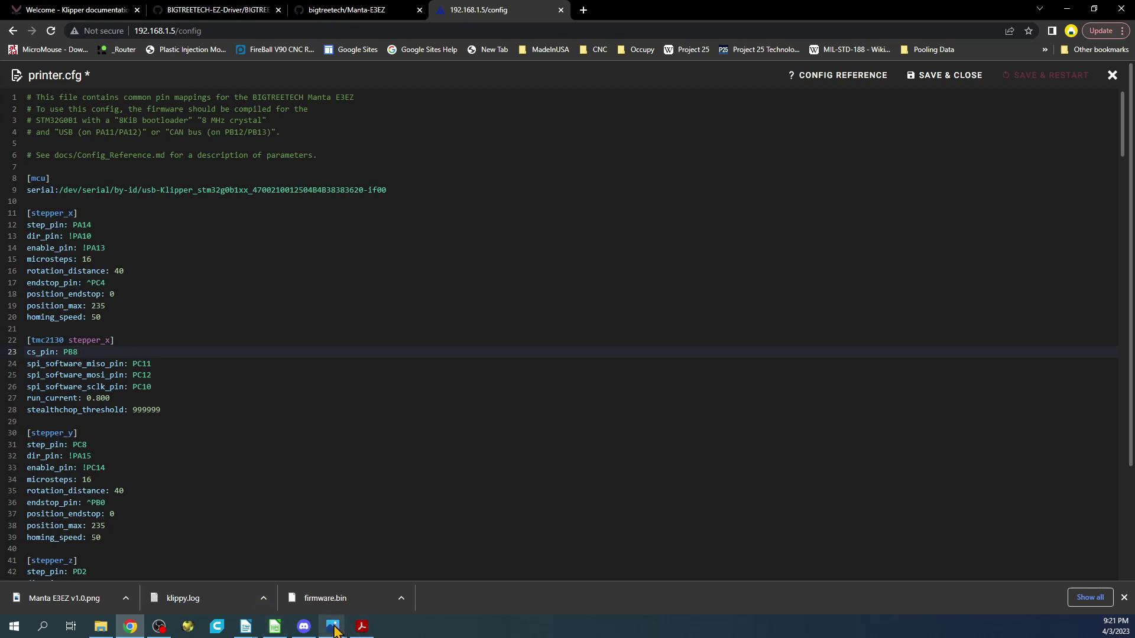
mouse_move(334, 627)
click(395, 555)
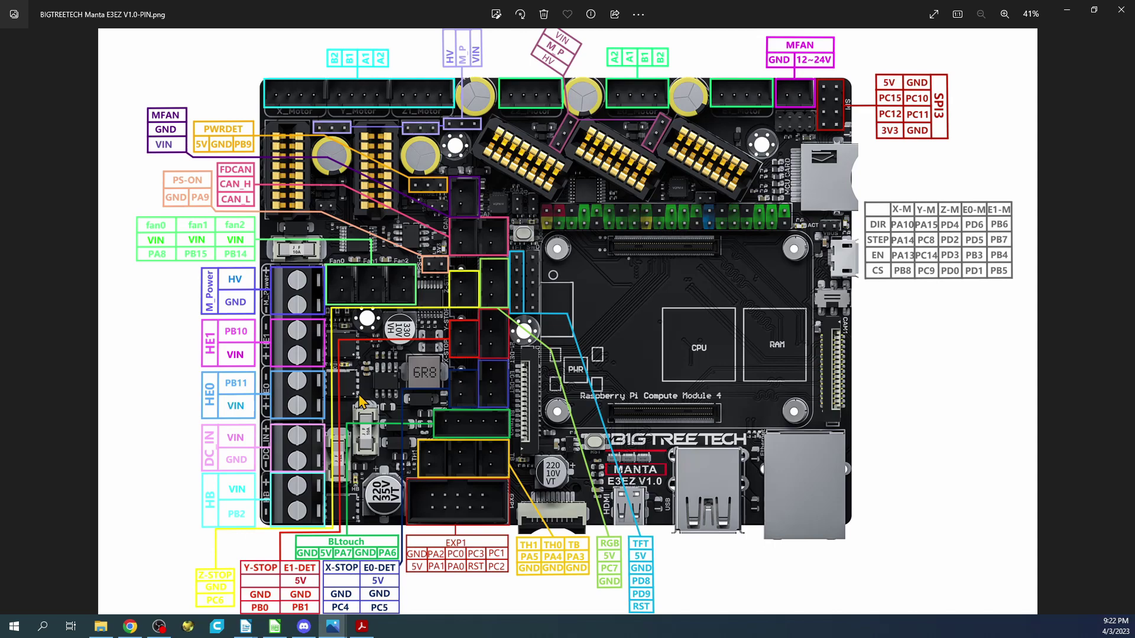
click(1066, 15)
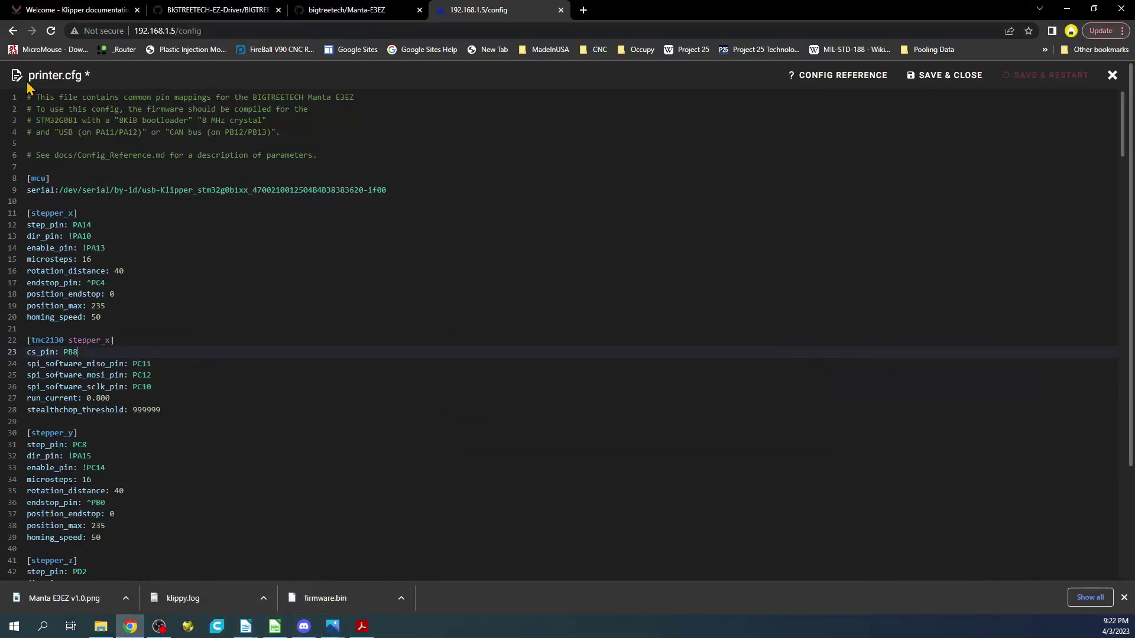
Save printer.cfg with SAVE & RESTART and return to the Mainsail dashboard
click(1038, 80)
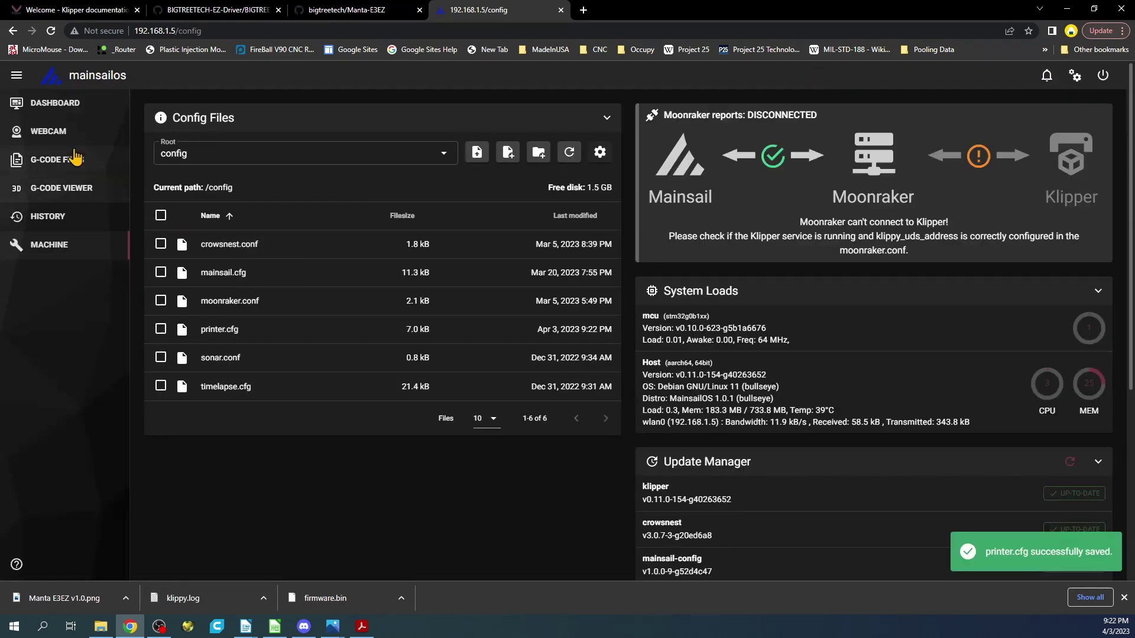
click(46, 105)
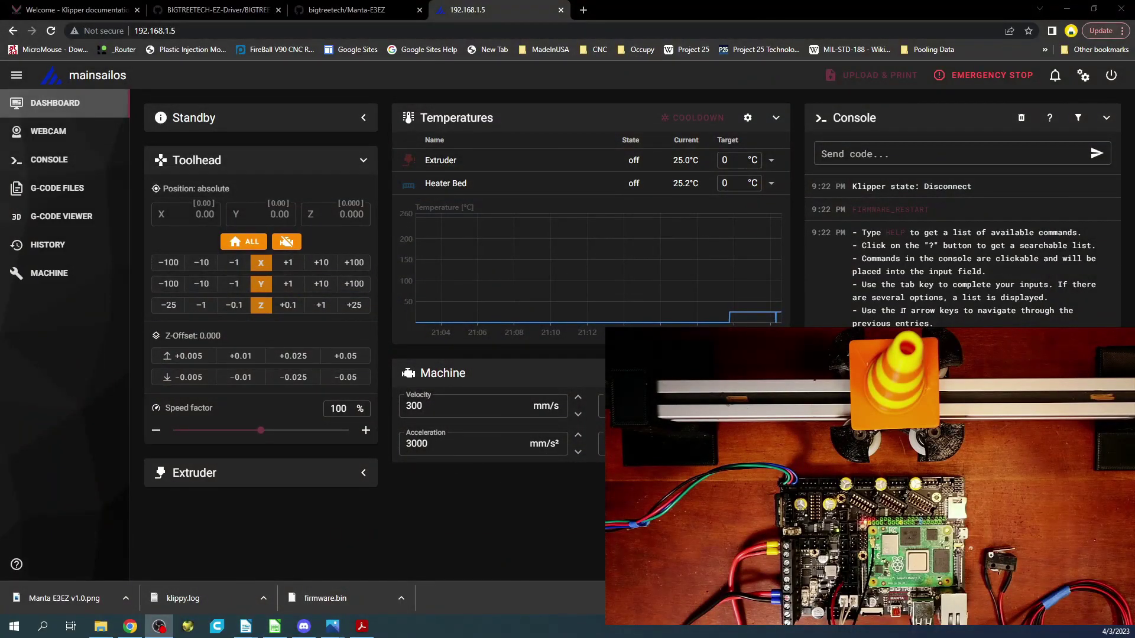
Send M119 twice from the console until x, y and z endstops report TRIGGERED
click(901, 157)
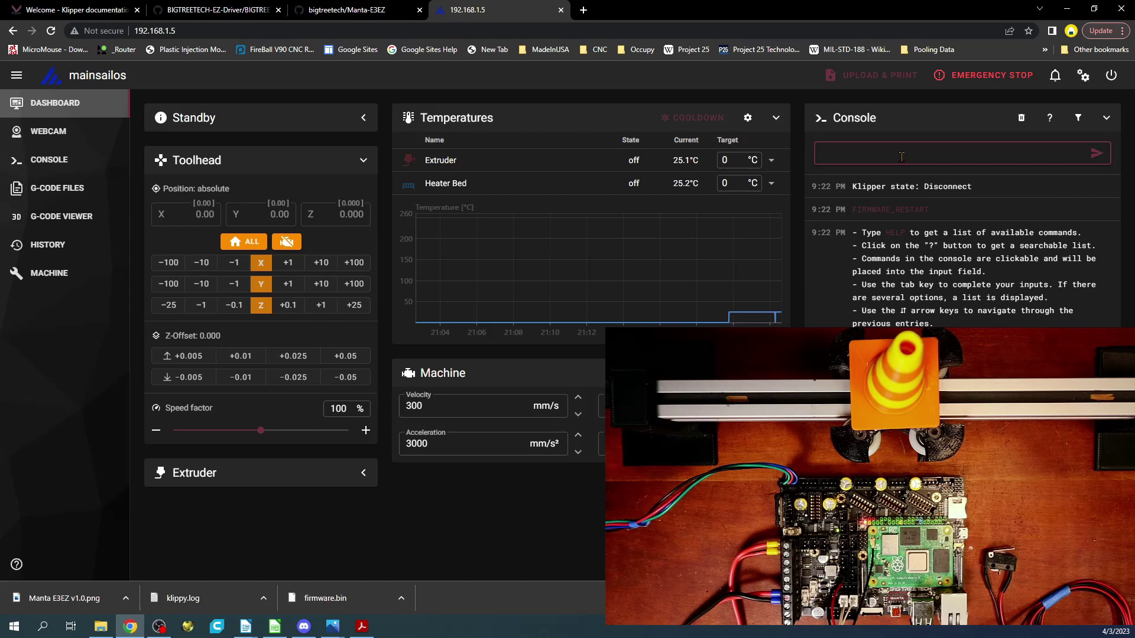
text(M119)
key(Return)
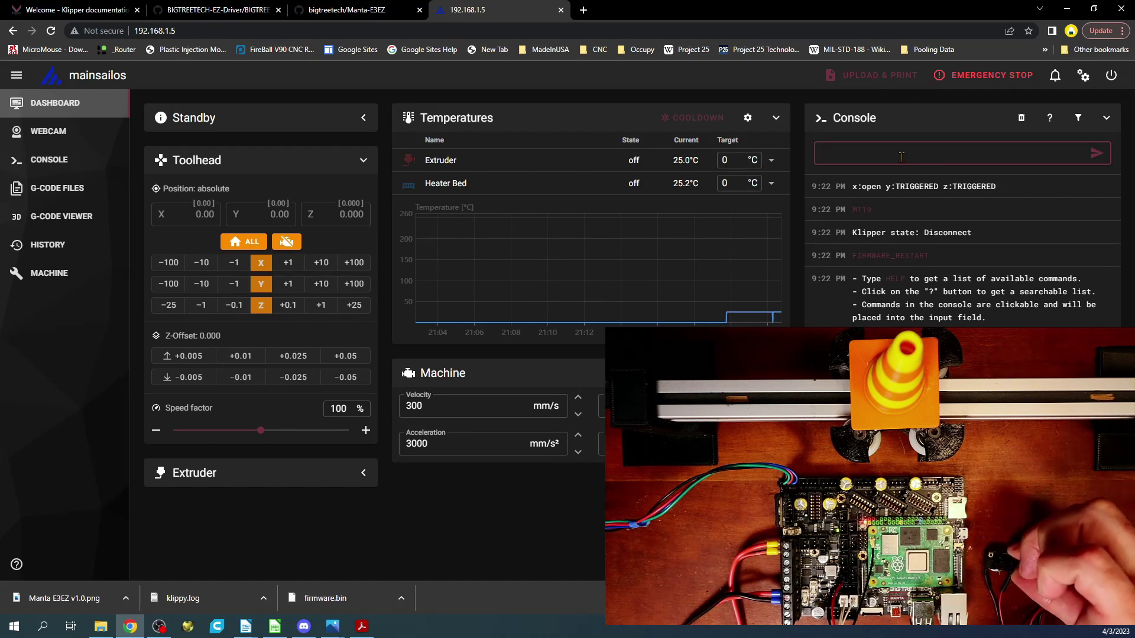
text(M119)
key(Return)
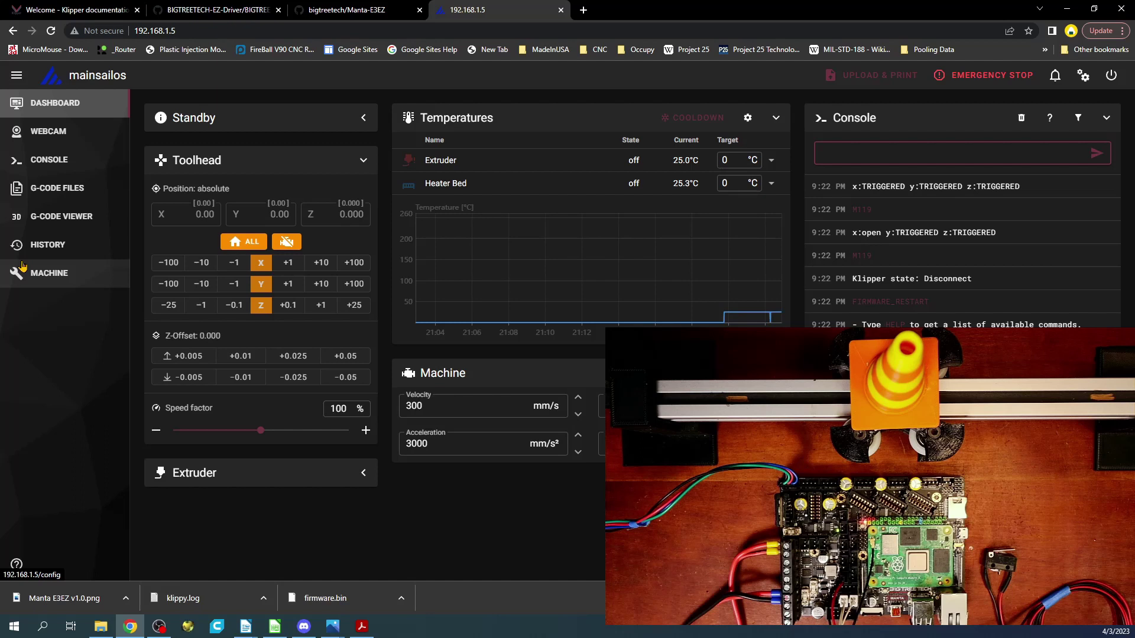
Open printer.cfg and rename the line 22 section header to [tmc5160 stepper_x]
click(57, 277)
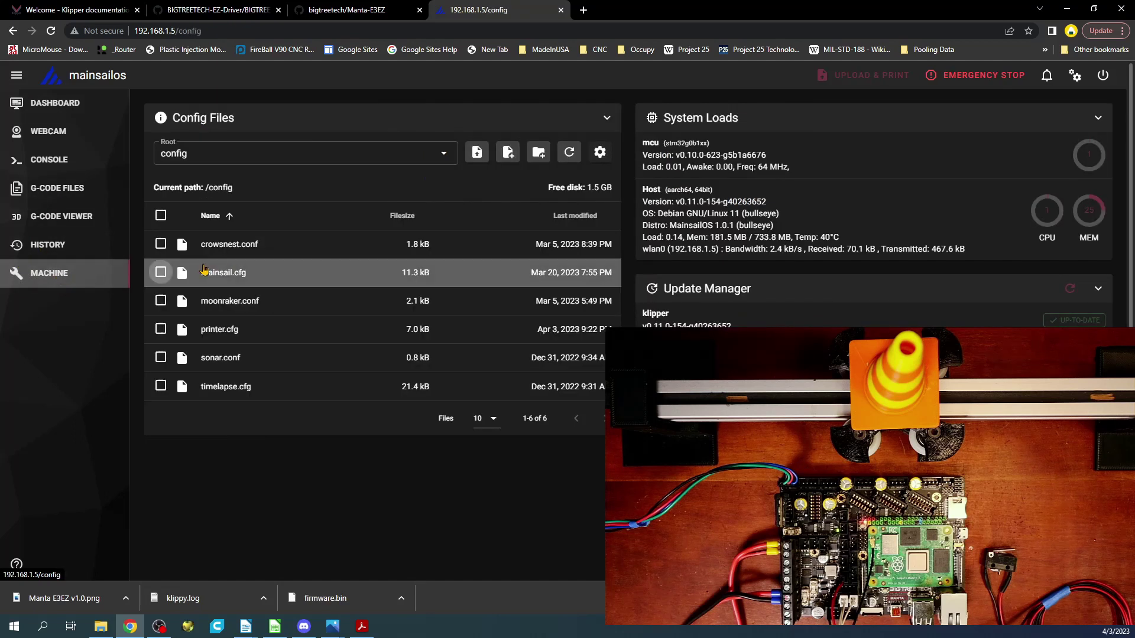
click(235, 329)
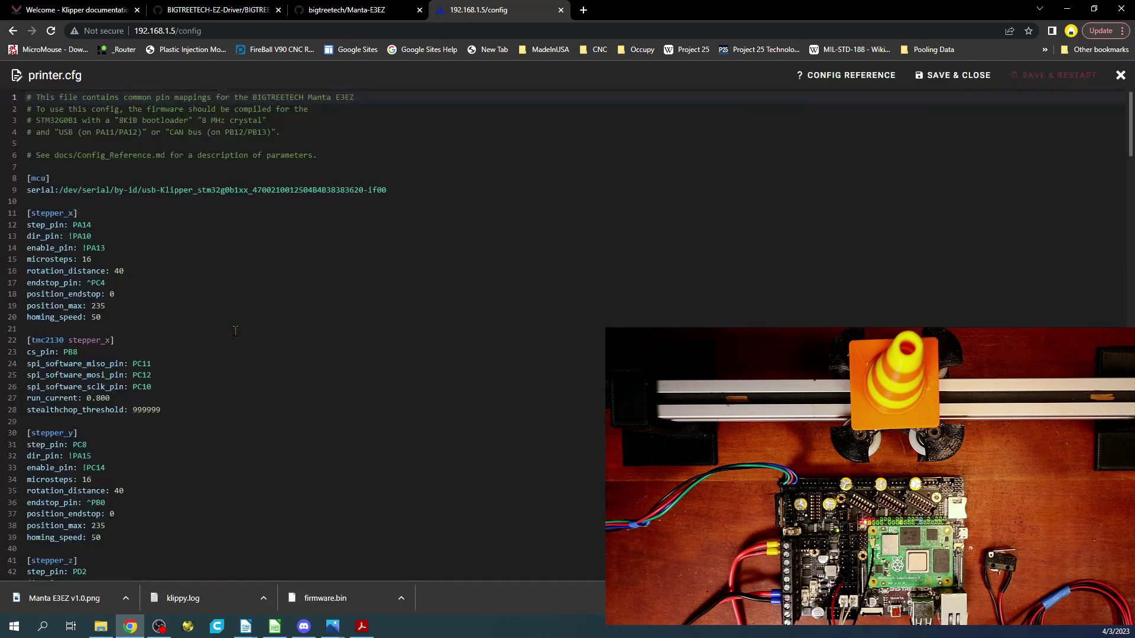
click(52, 339)
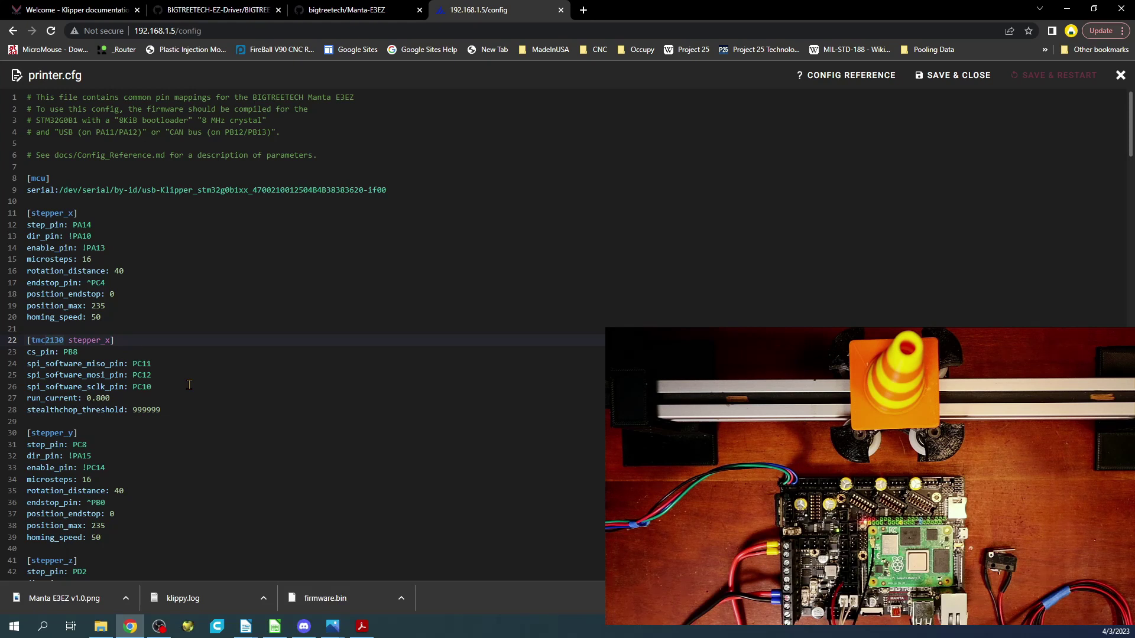
key(BackSpace)
key(BackSpace)
key(BackSpace)
key(BackSpace)
text(5160)
key(ctrl+z)
key(BackSpace)
key(BackSpace)
key(BackSpace)
key(BackSpace)
text(5160)
Add an empty line after the run_current line
click(120, 398)
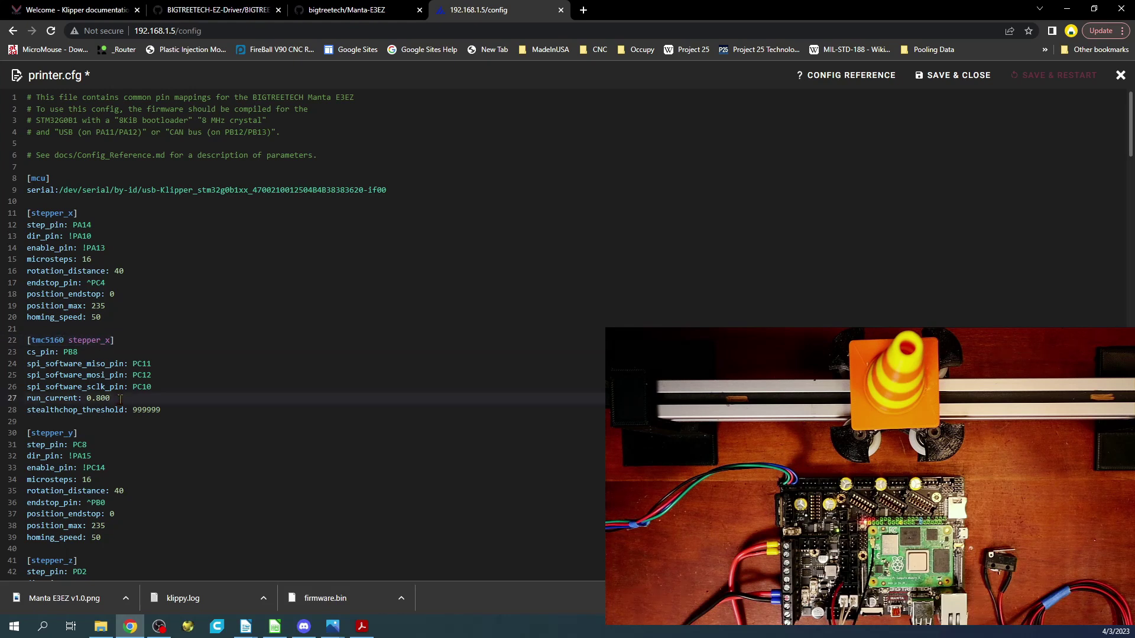
key(Return)
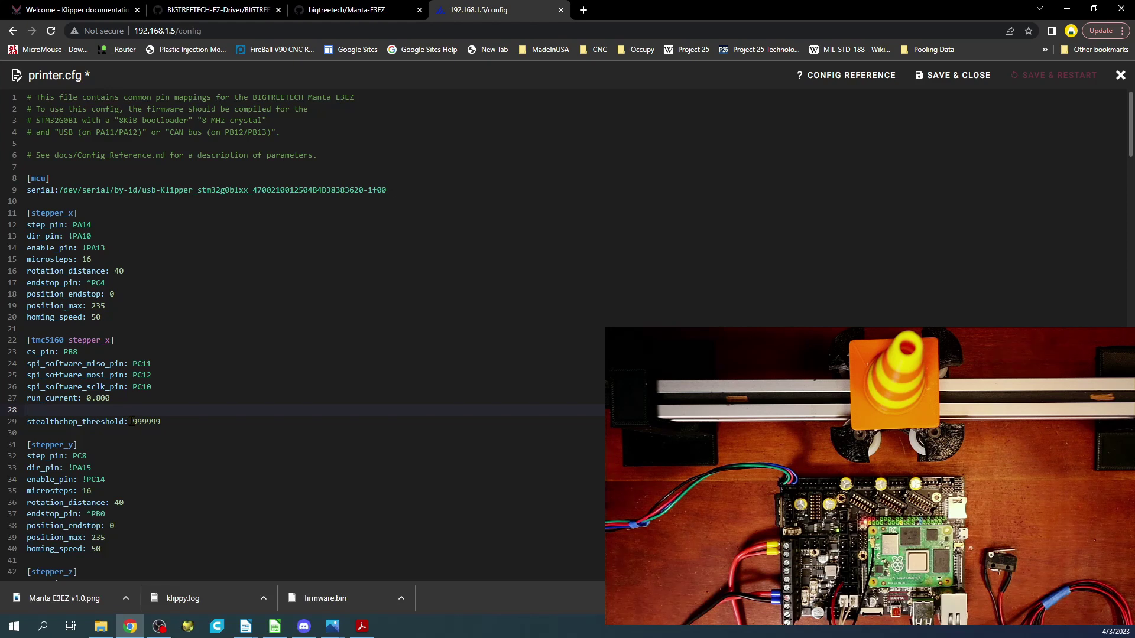
click(157, 421)
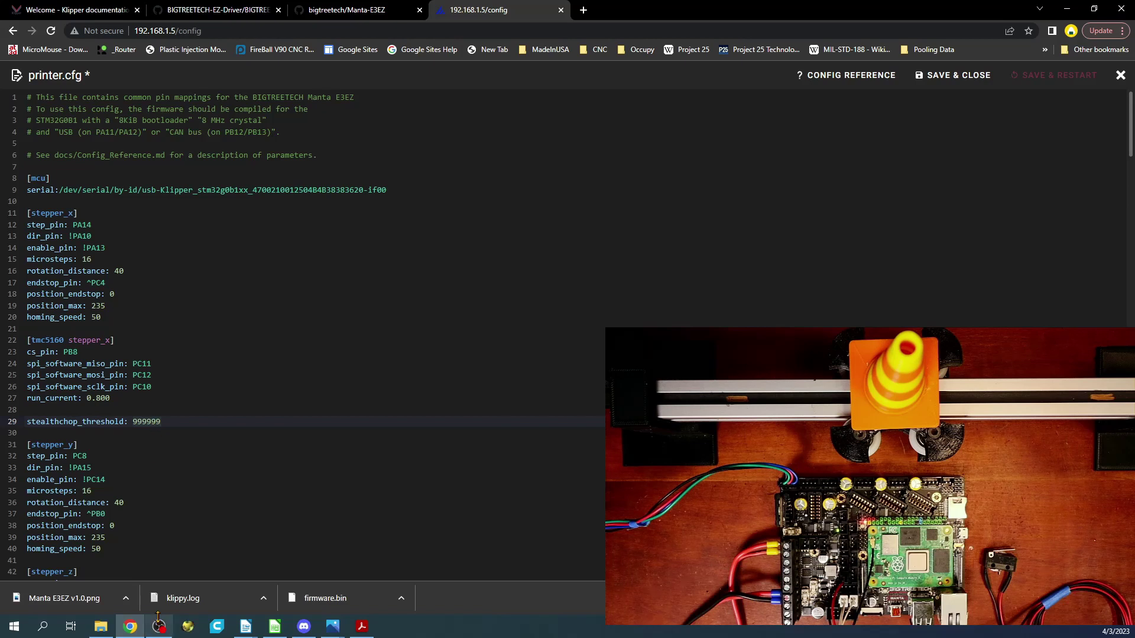
In the Klipper docs, open the TMC drivers config reference and scroll to [tmc5160]
click(70, 10)
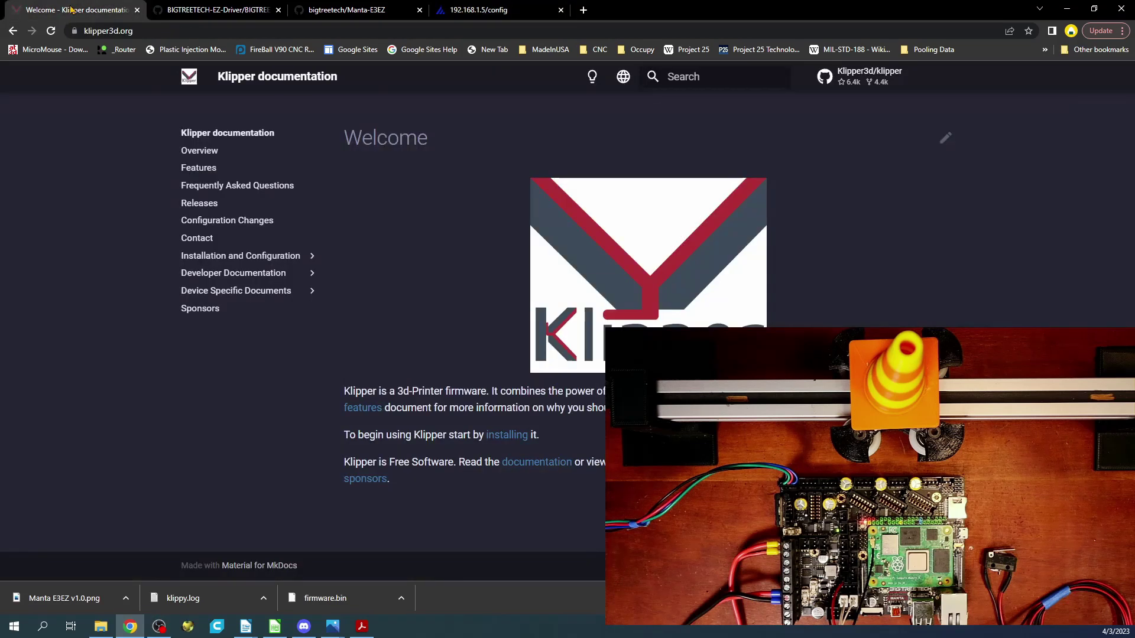
click(243, 257)
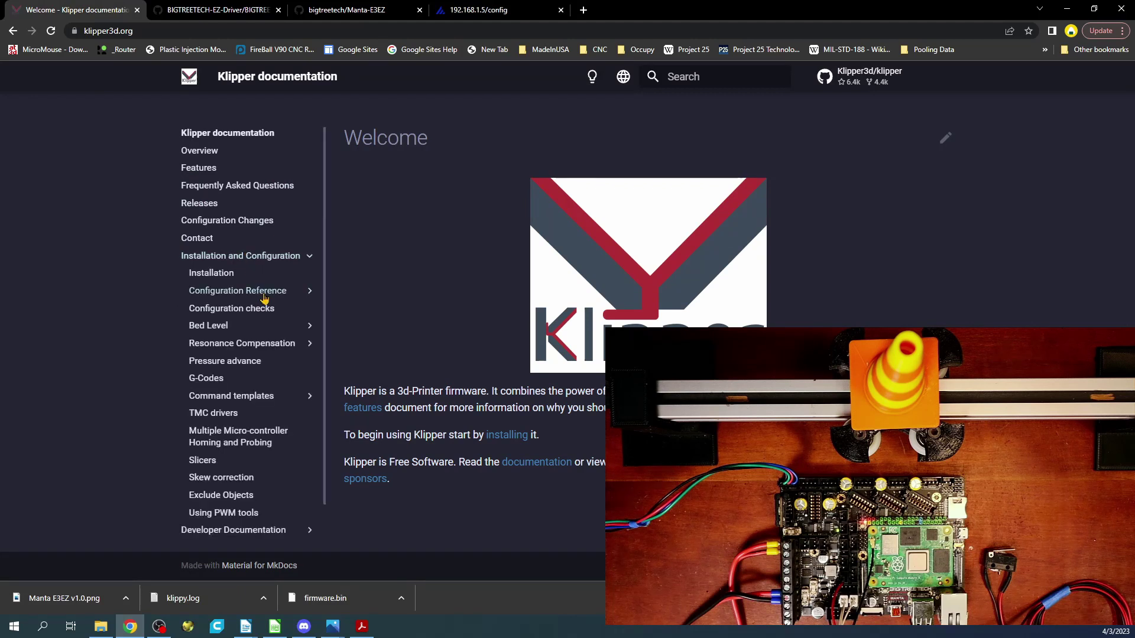
click(208, 414)
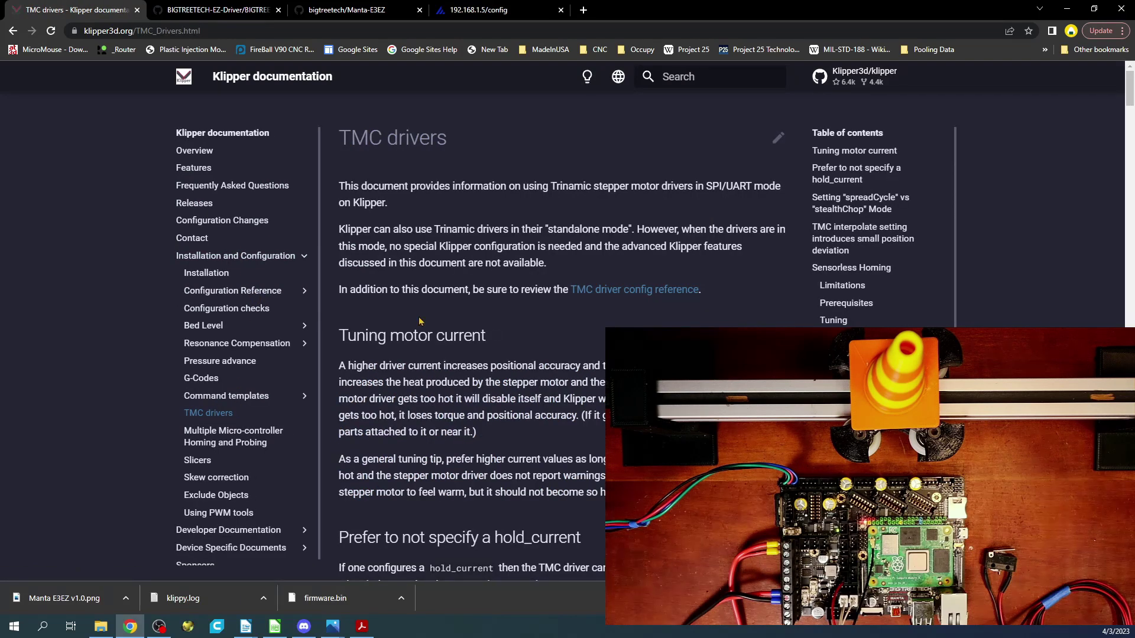
click(636, 291)
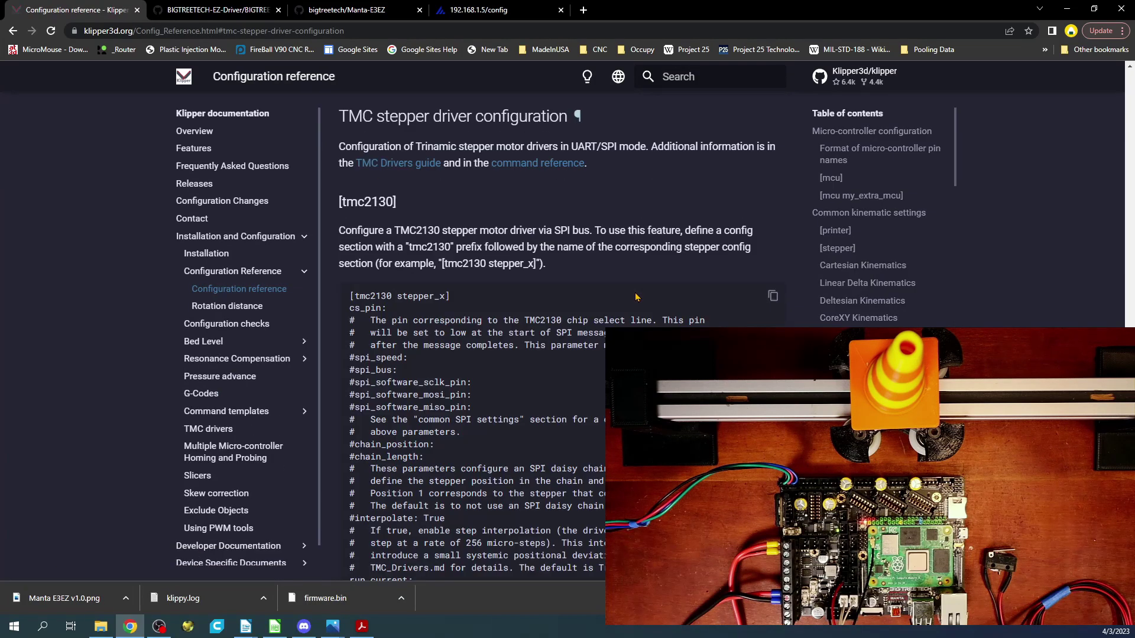
scroll(469, 295, down, 20)
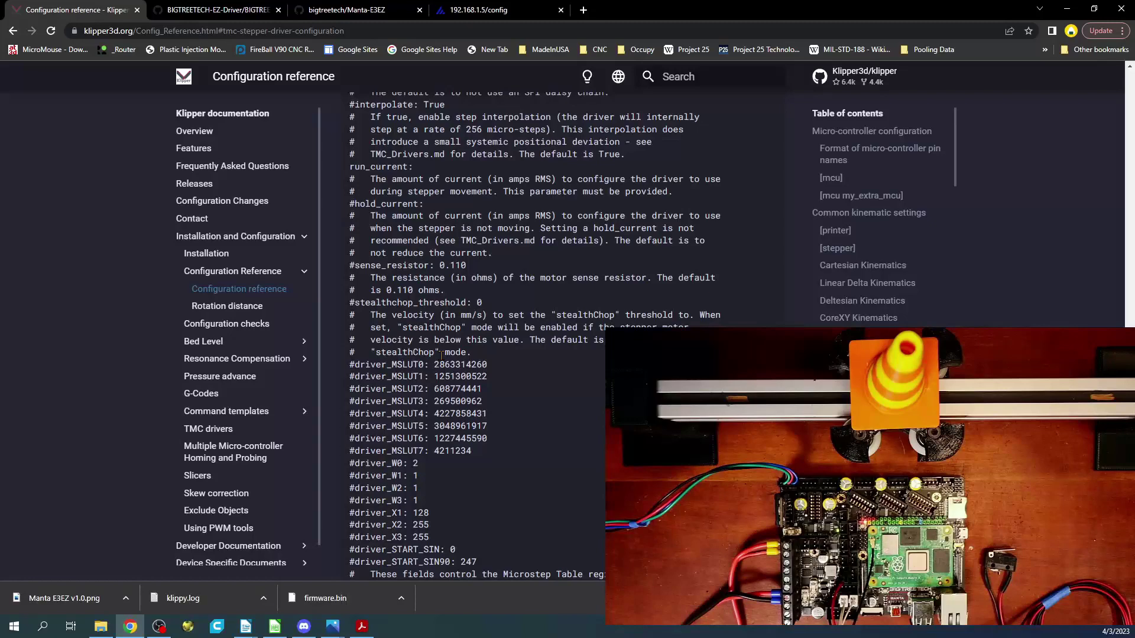
scroll(440, 355, down, 4)
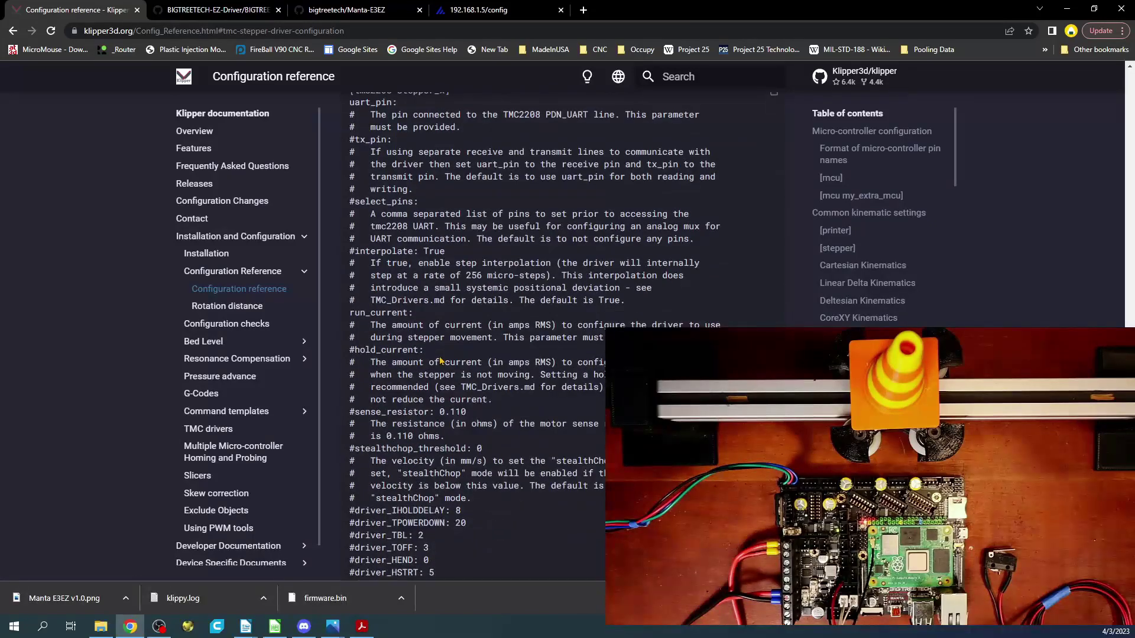
scroll(438, 337, down, 2)
scroll(436, 331, down, 18)
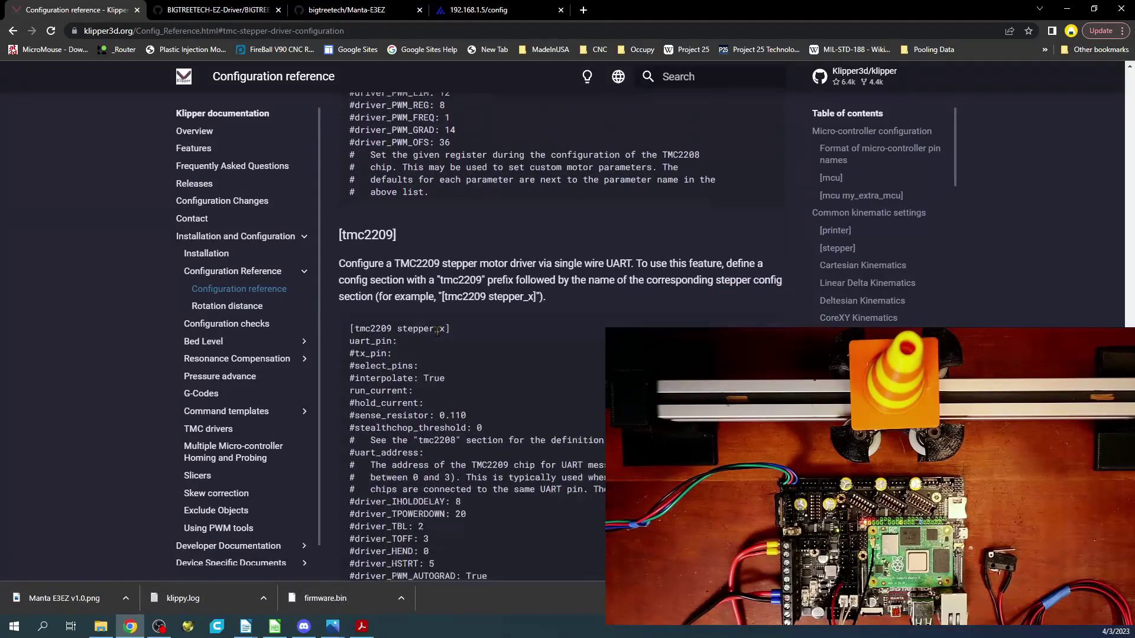
scroll(436, 331, down, 20)
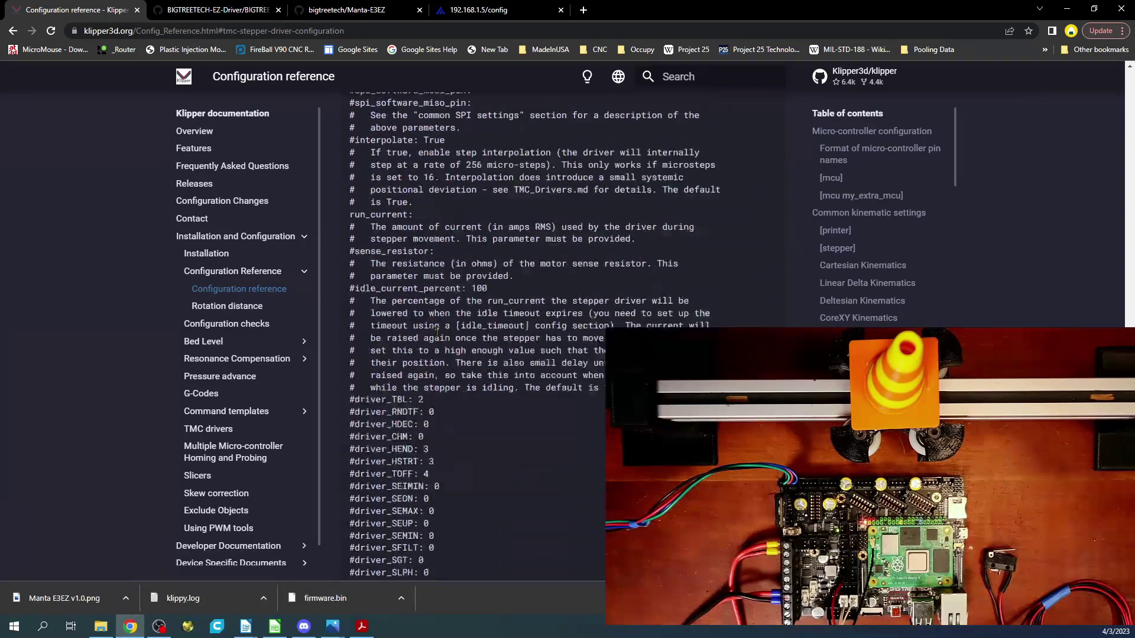
scroll(436, 364, down, 12)
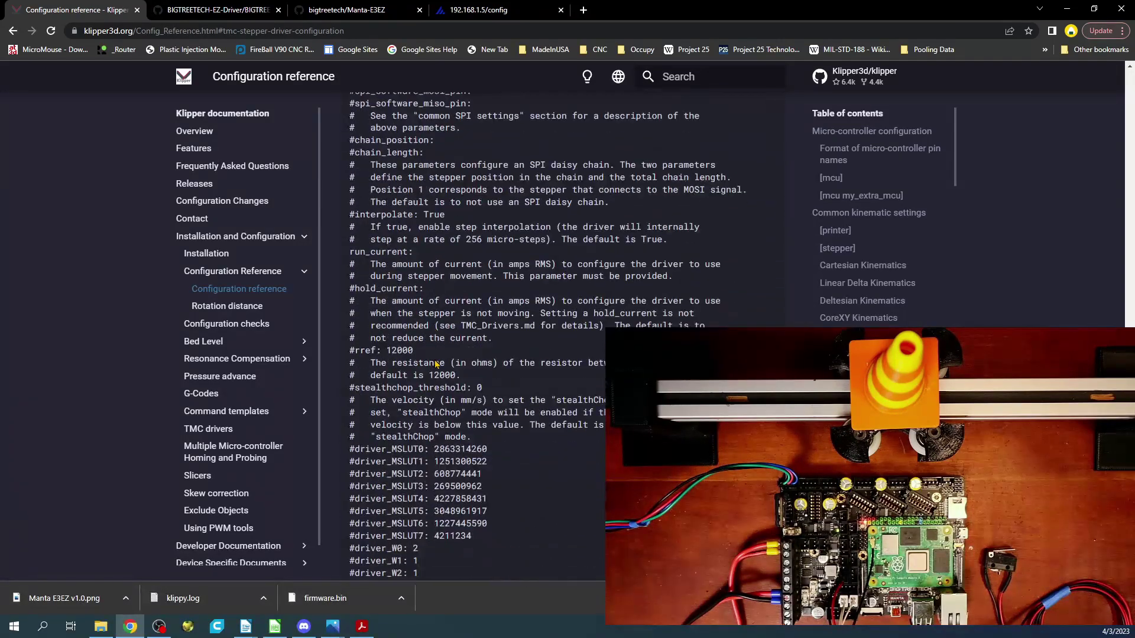
scroll(435, 379, down, 10)
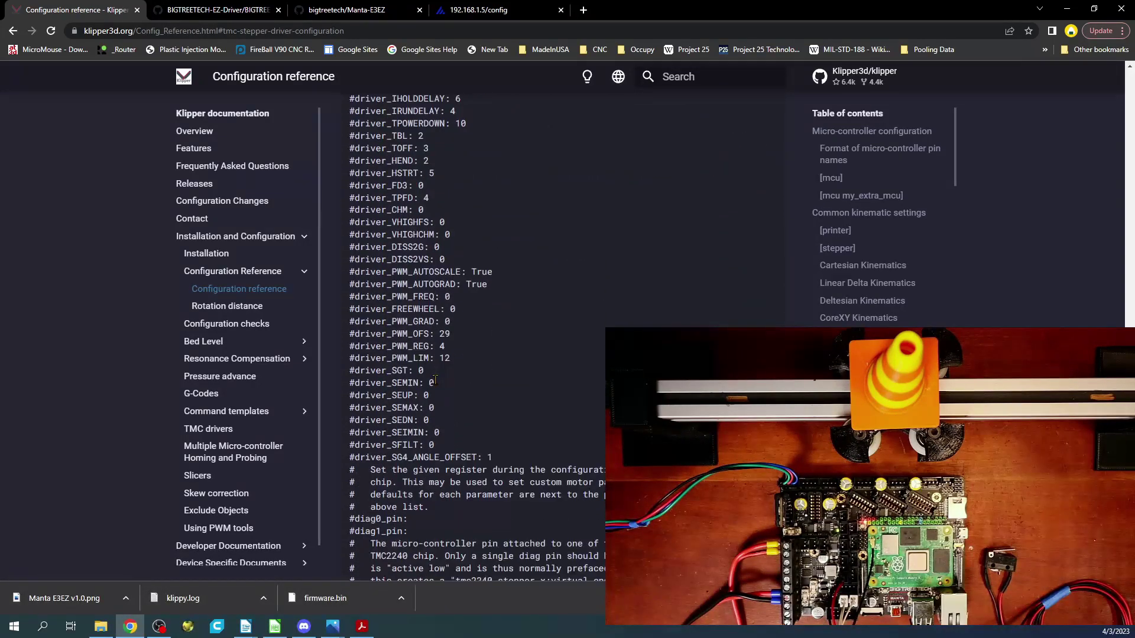
scroll(435, 382, down, 5)
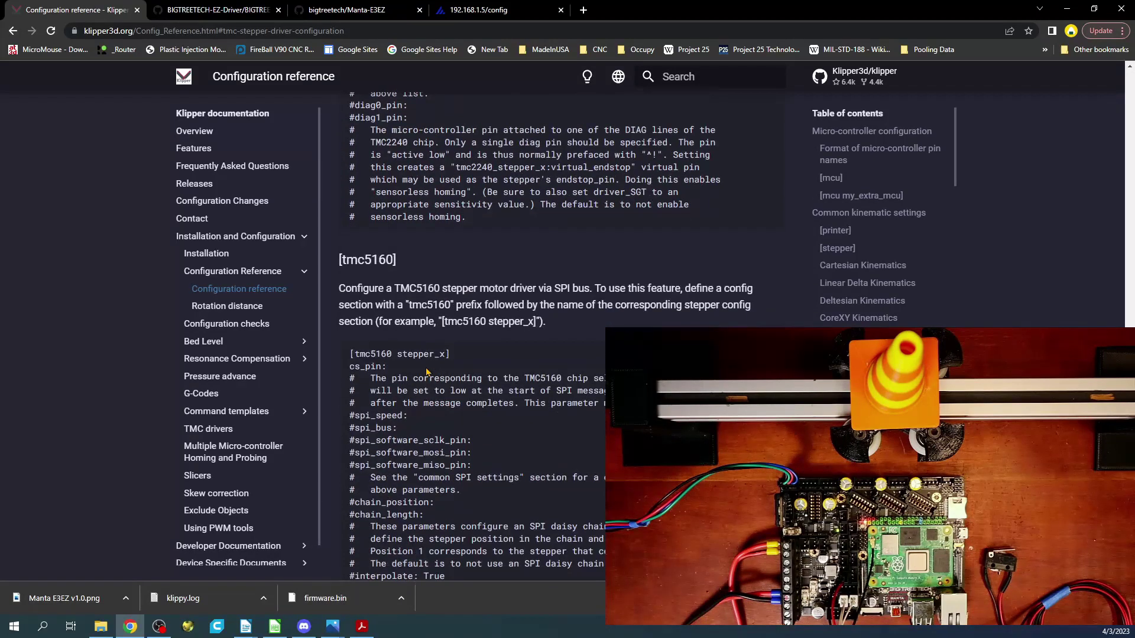
scroll(414, 442, down, 1)
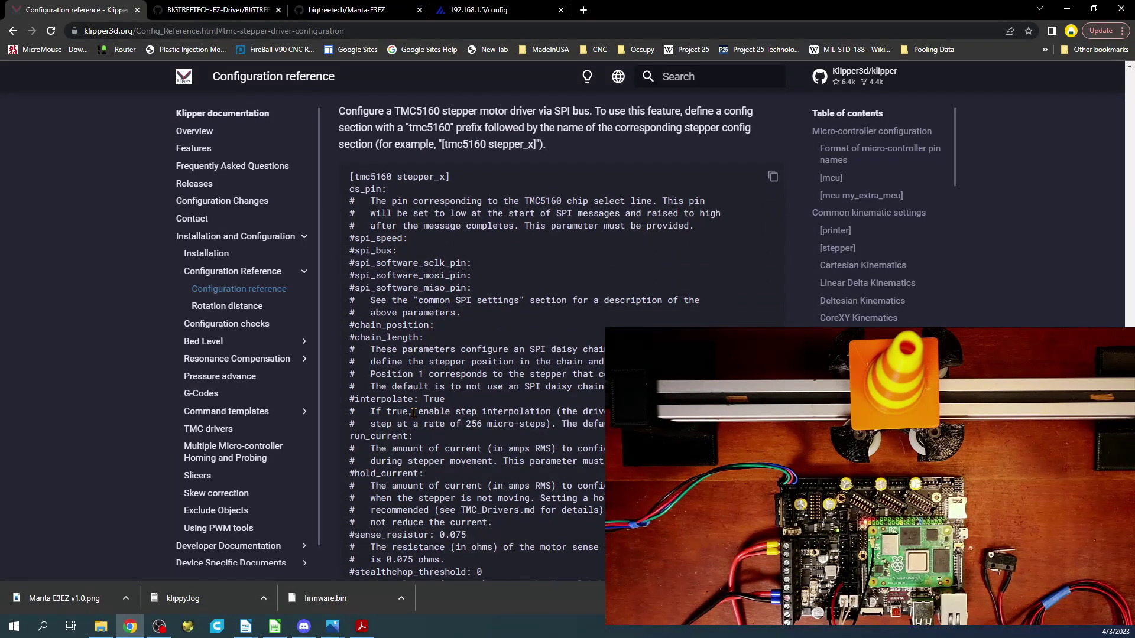
scroll(414, 412, down, 2)
Select and copy the '#sense_resistor: 0.075' line, then return to printer.cfg
drag(462, 417, 355, 418)
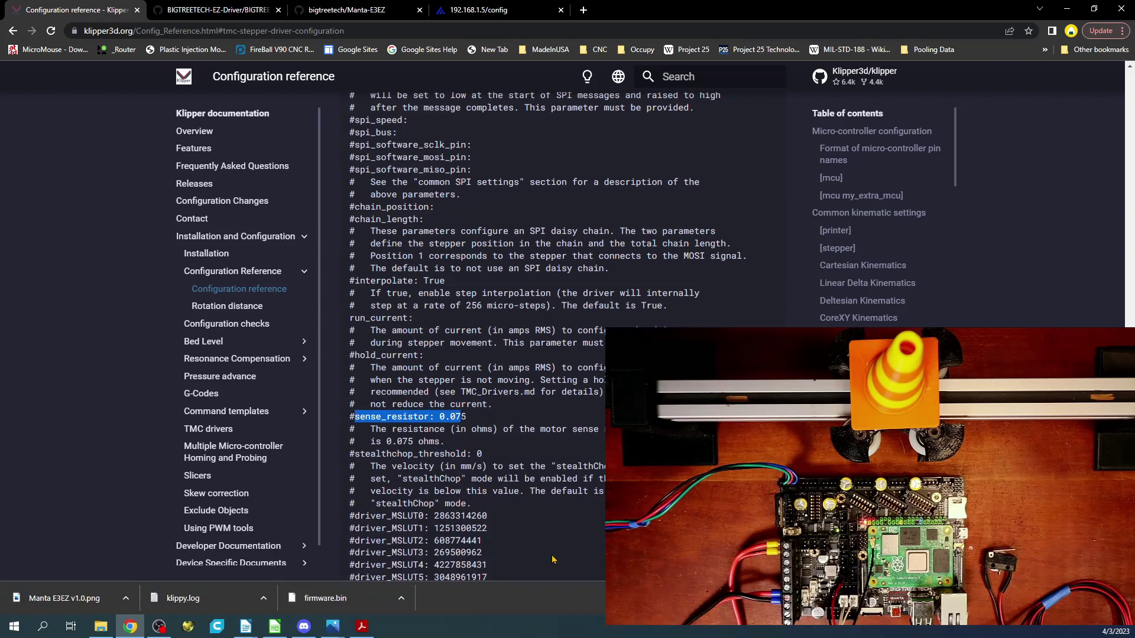
click(467, 418)
drag(467, 418, 351, 417)
key(ctrl+c)
click(497, 10)
Paste '#sense_resistor: 0.075' onto empty line 28 and uncomment it
click(57, 408)
key(ctrl+v)
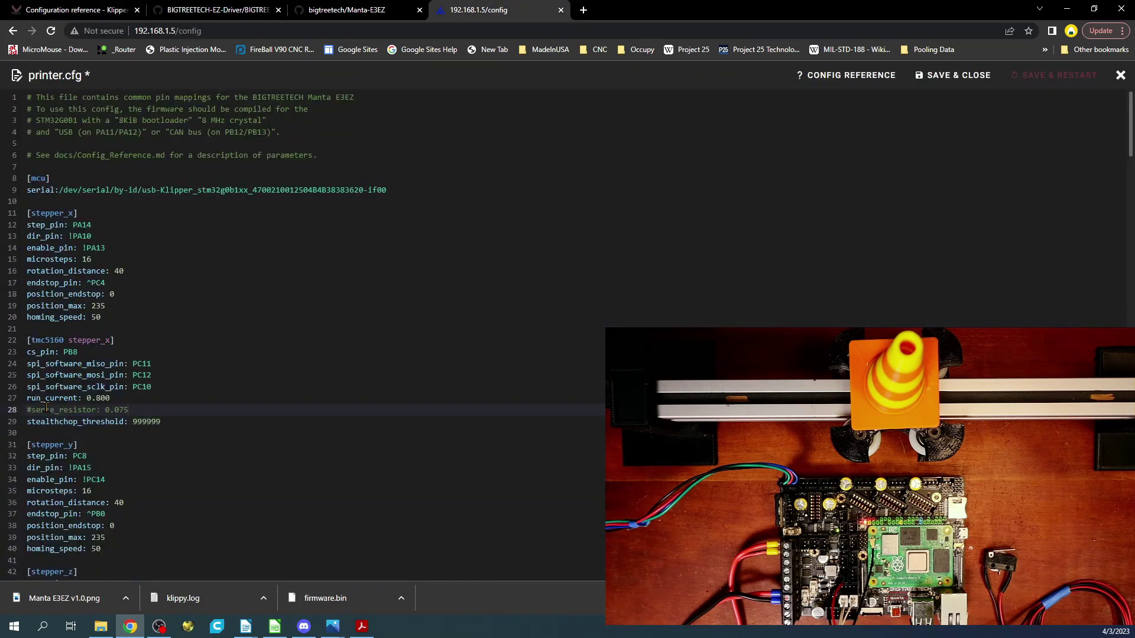
key(ctrl+slash)
Confirm the RSENSE 0.075 value in Step 5 of the EZ5160 manual, then return to printer.cfg
click(227, 13)
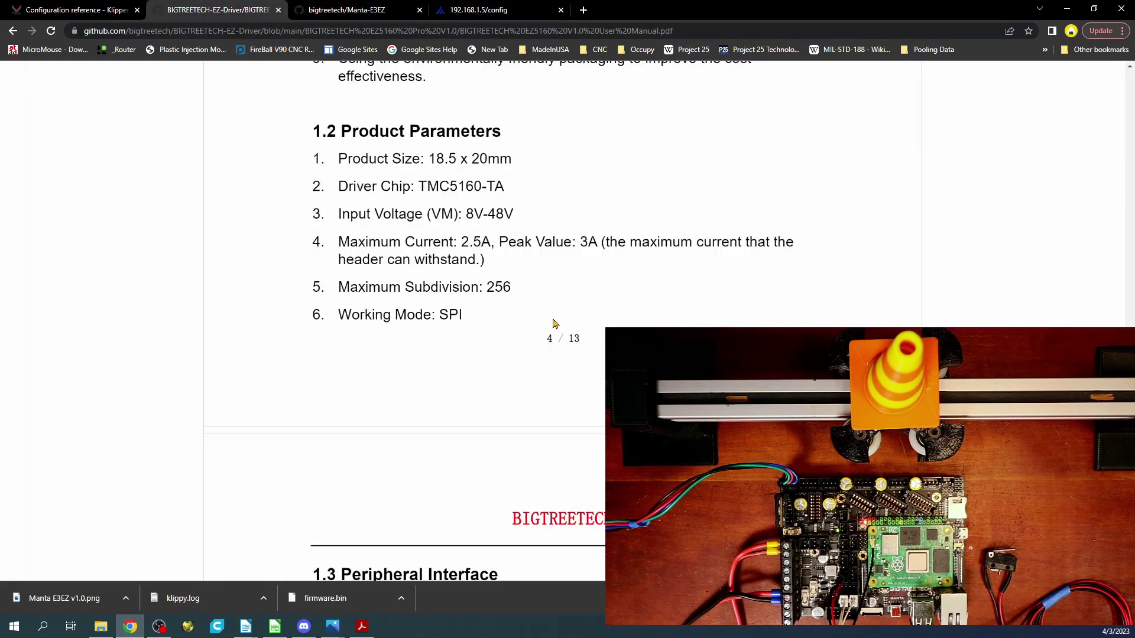
scroll(553, 323, down, 15)
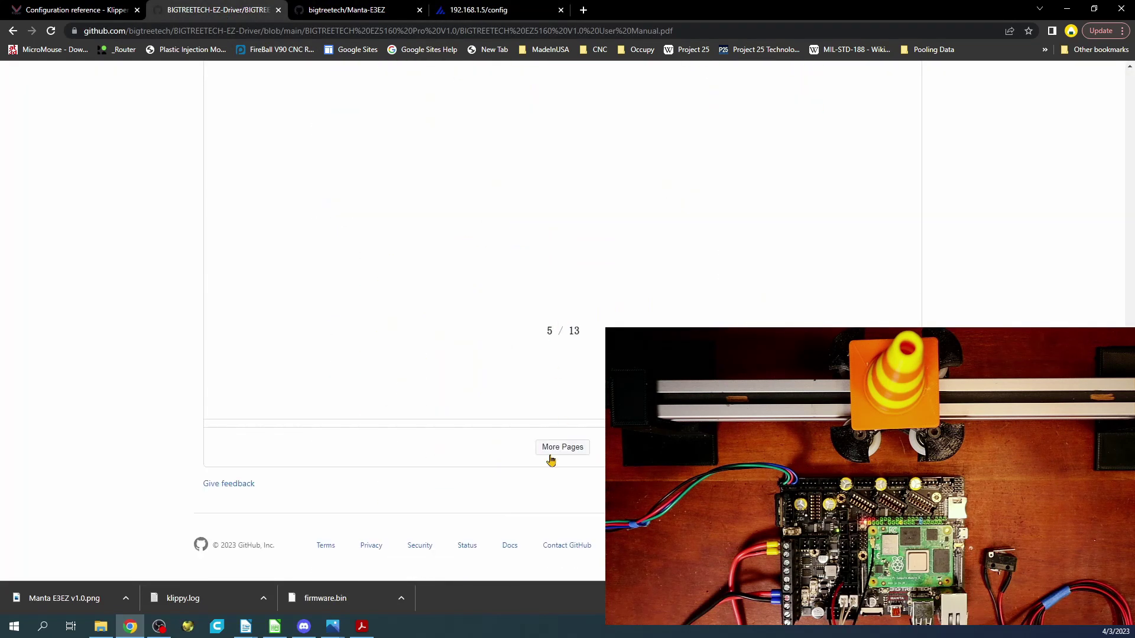
click(550, 455)
scroll(553, 446, down, 10)
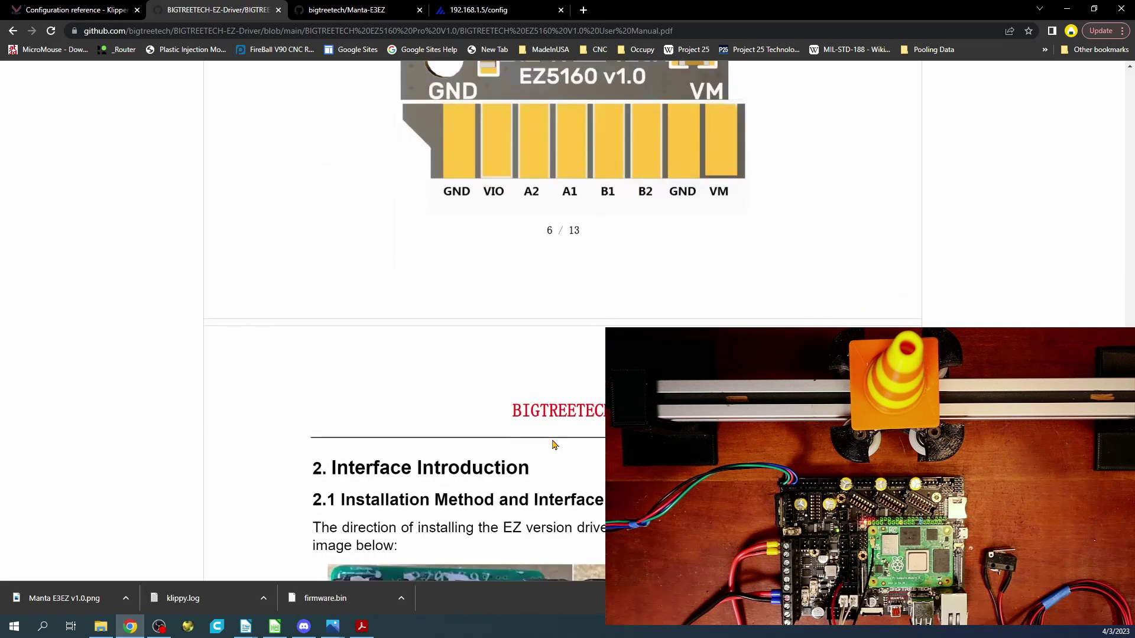
scroll(553, 444, down, 15)
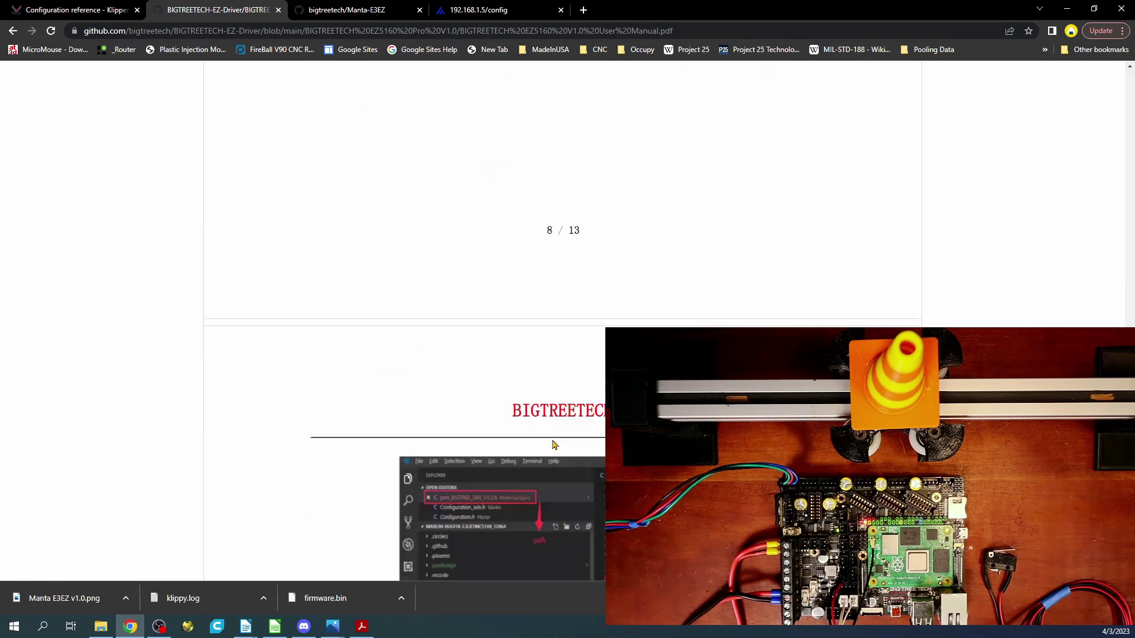
scroll(553, 445, down, 15)
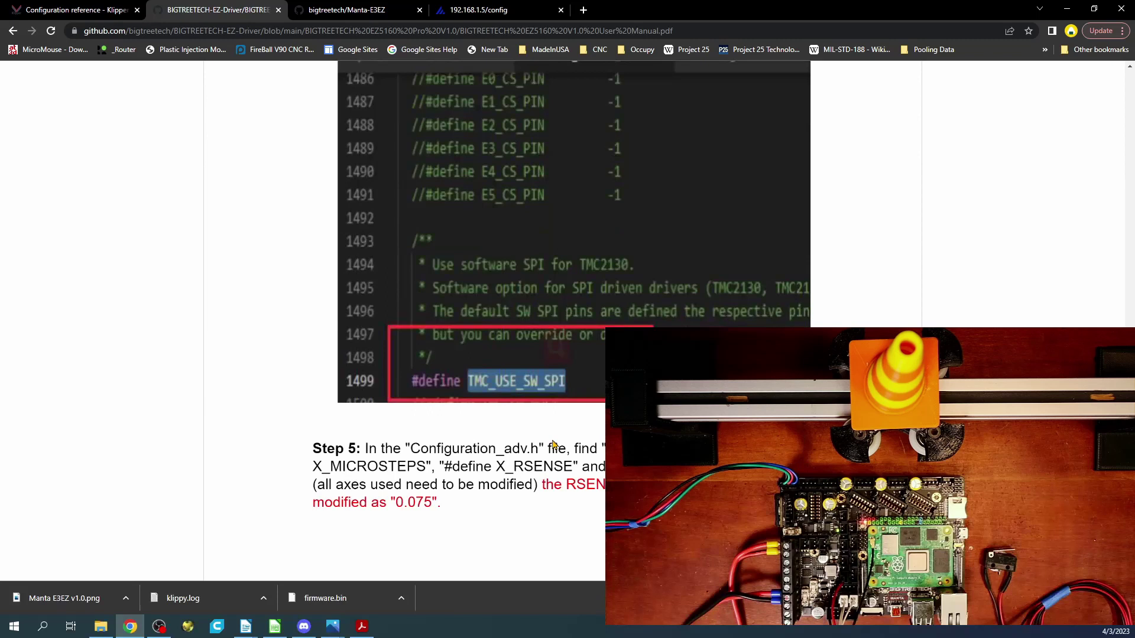
scroll(554, 444, down, 5)
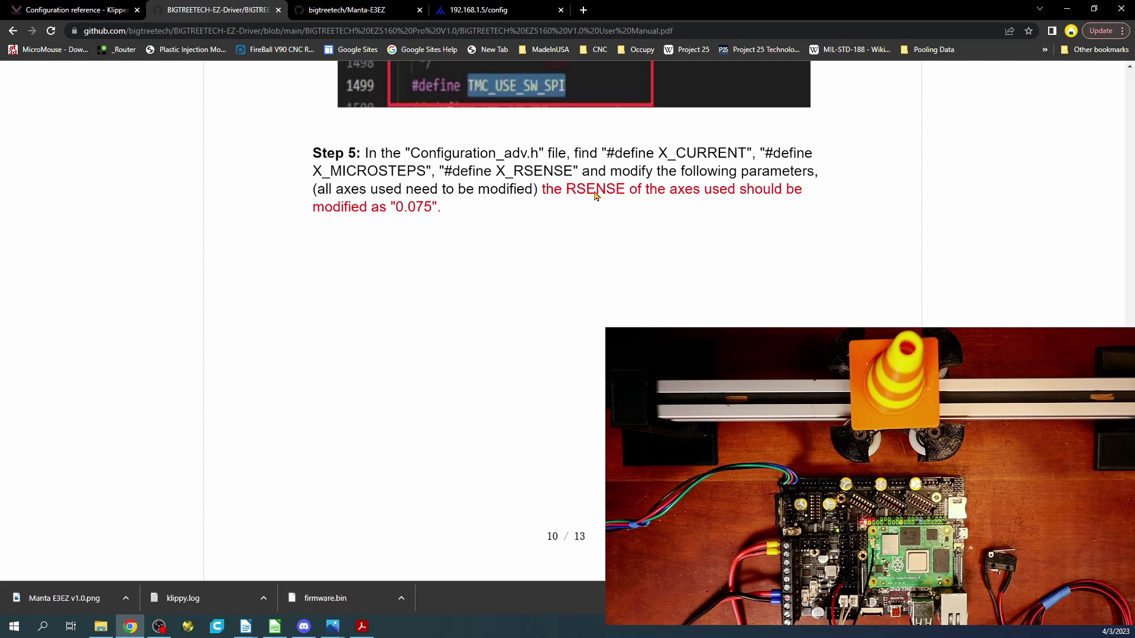
click(473, 9)
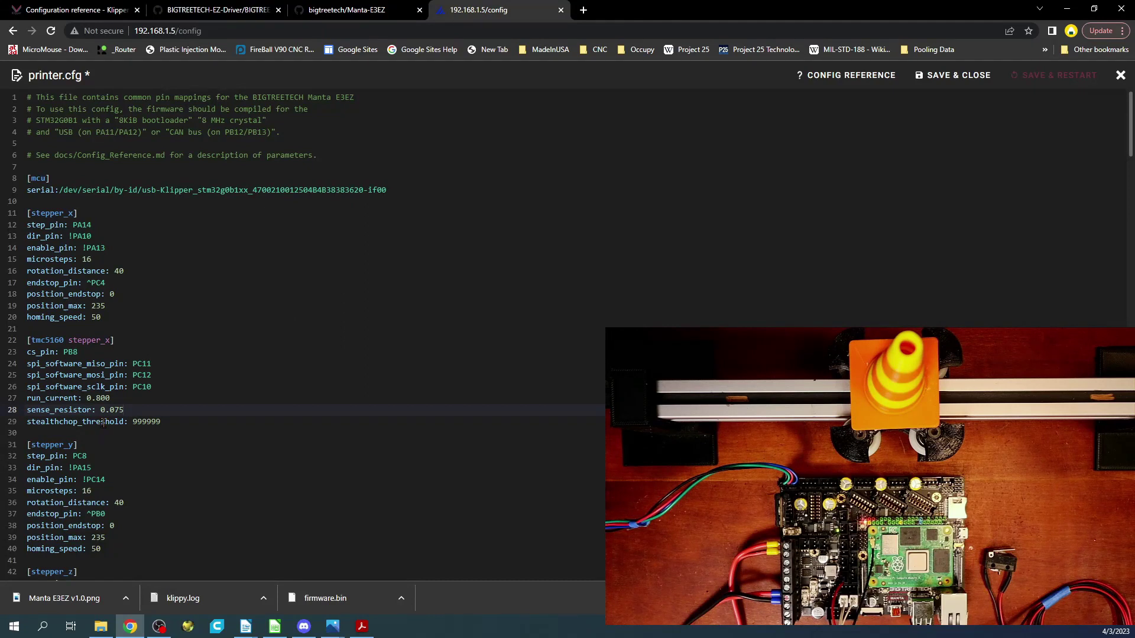
Save and restart with the edited printer.cfg, then send G28 X from the dashboard console
click(1047, 79)
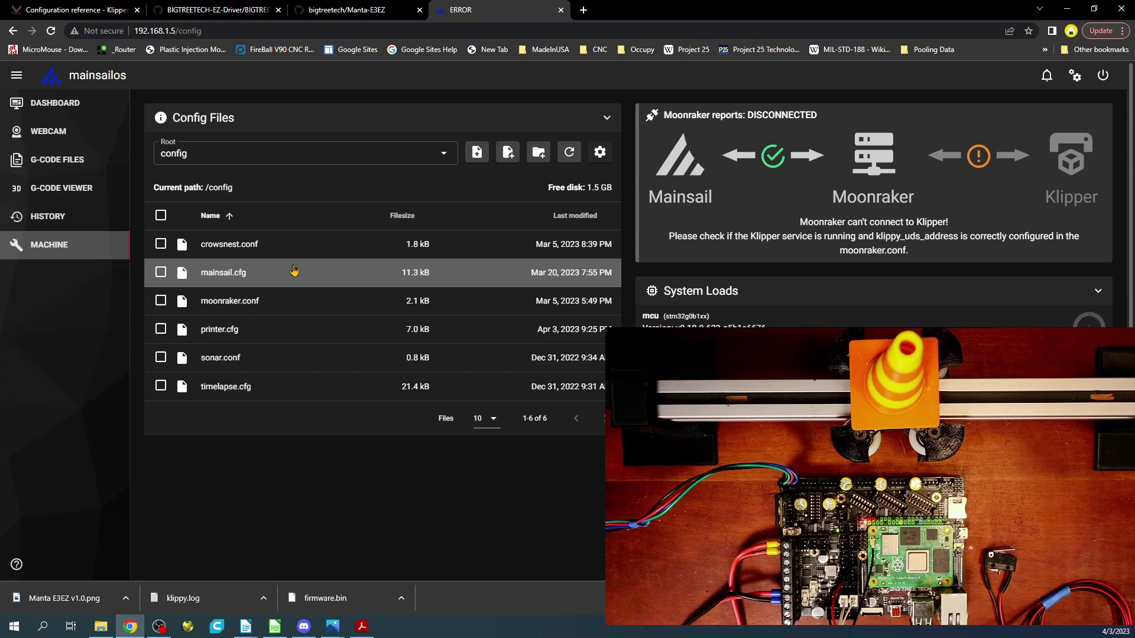
click(55, 103)
click(865, 153)
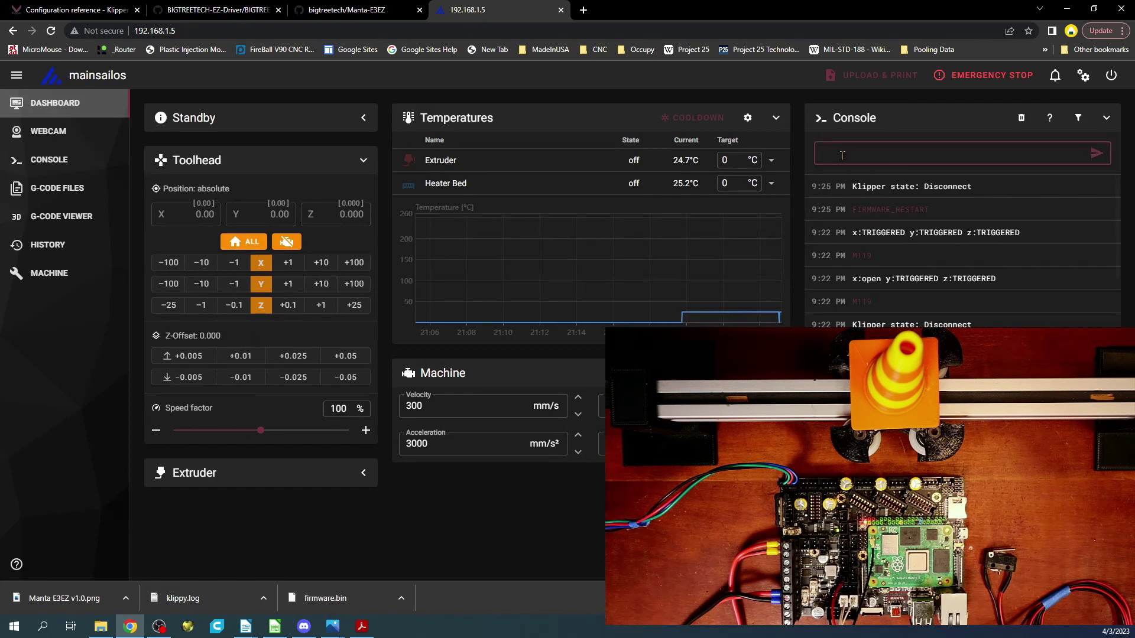
text(G28 X)
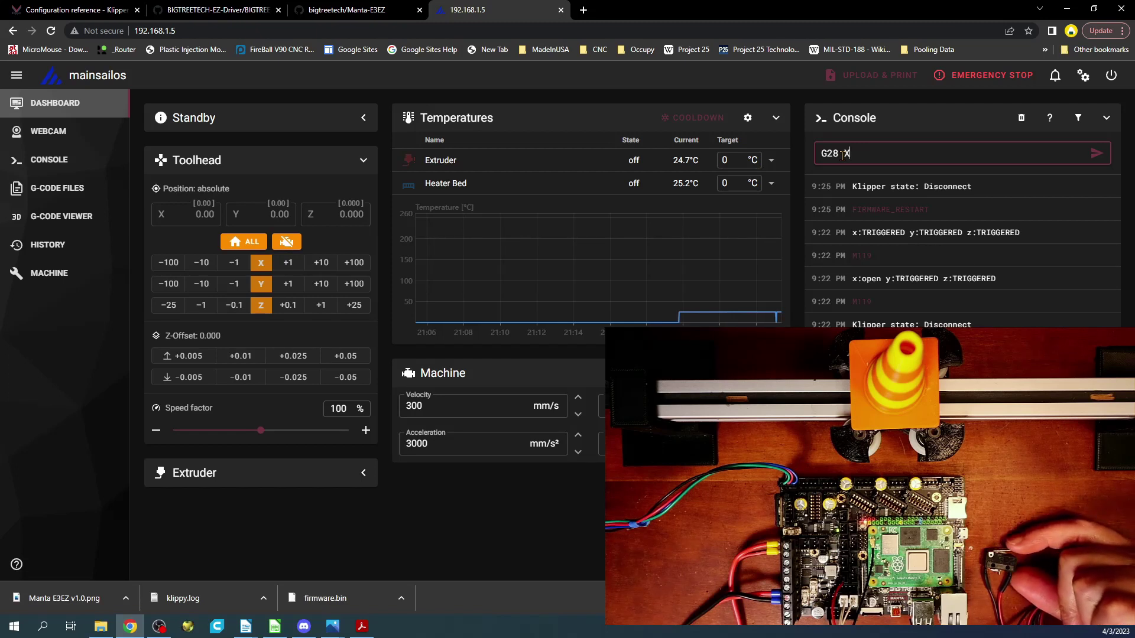
key(Return)
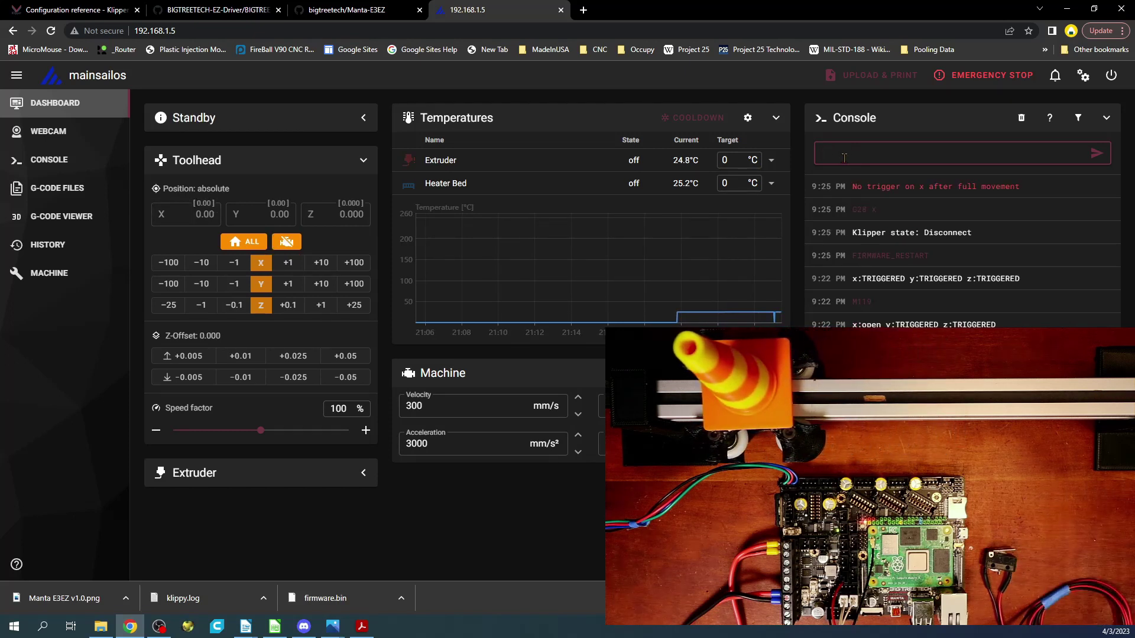
Select the 'No trigger on x after full movement' error and return to the config files list
drag(1024, 186, 850, 190)
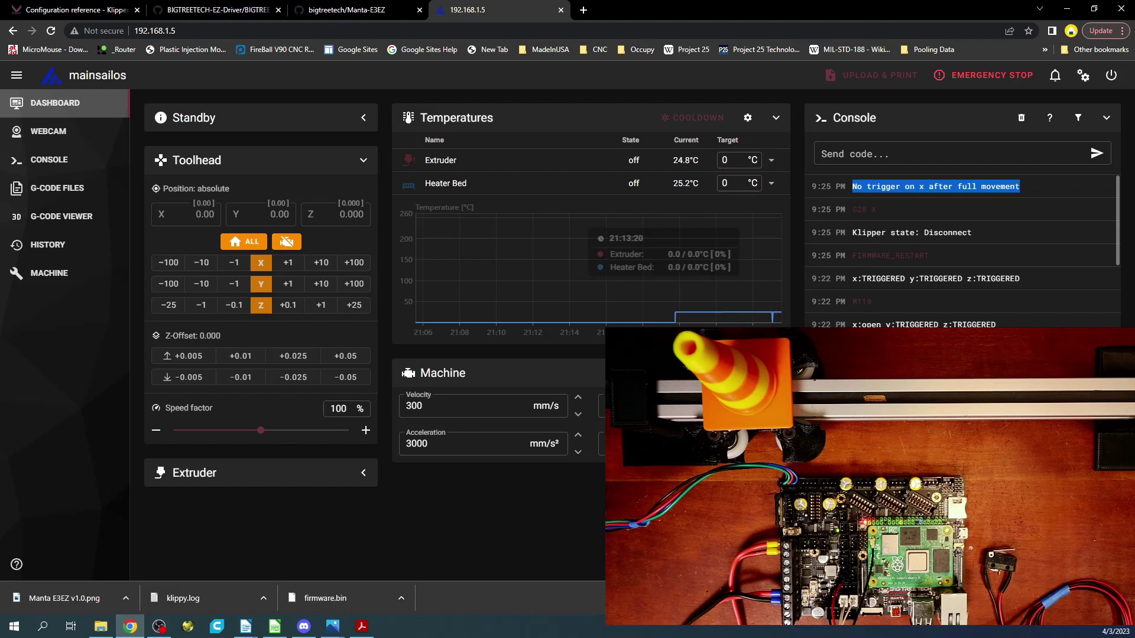
click(679, 379)
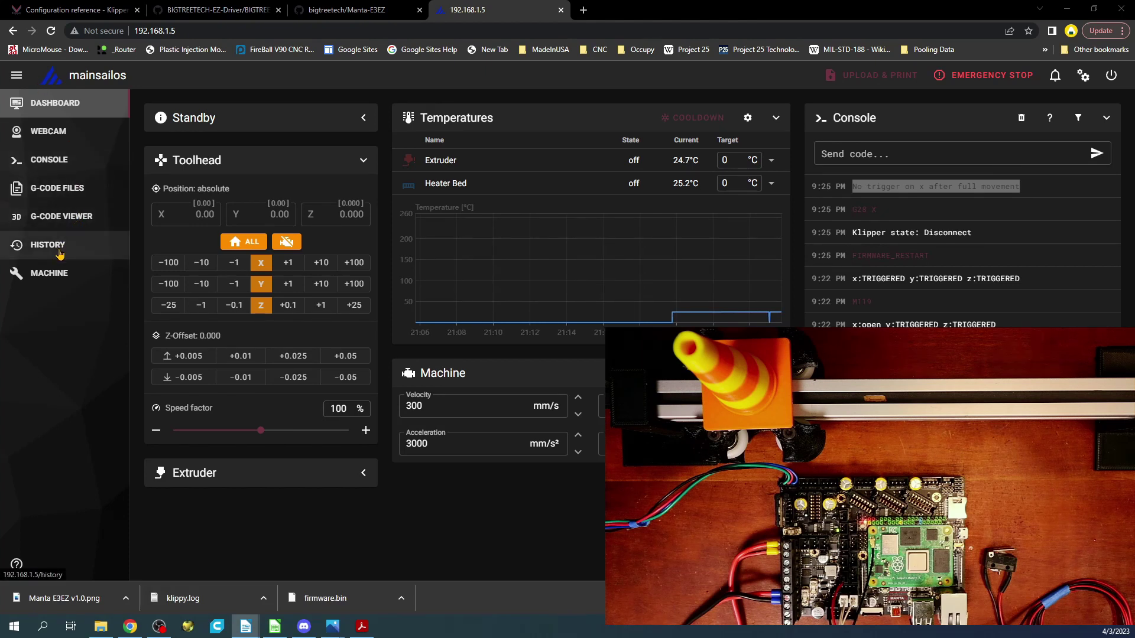
click(56, 273)
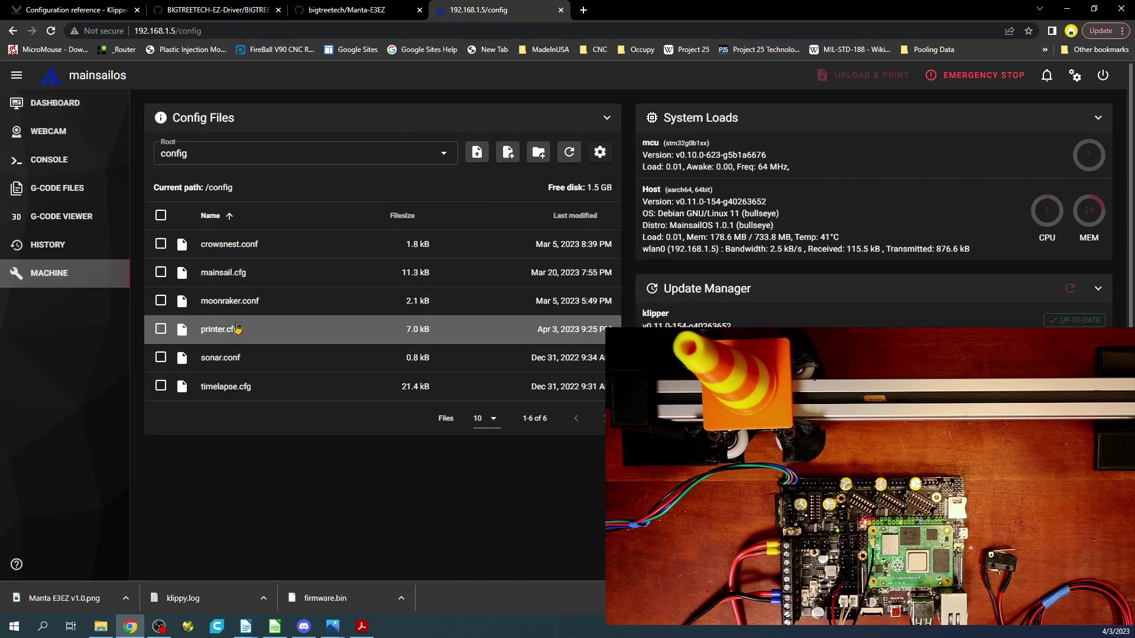
Paste homing_retract_dist: 0 on line 21 under [stepper_x] in printer.cfg, then Save & Restart
click(219, 329)
click(44, 327)
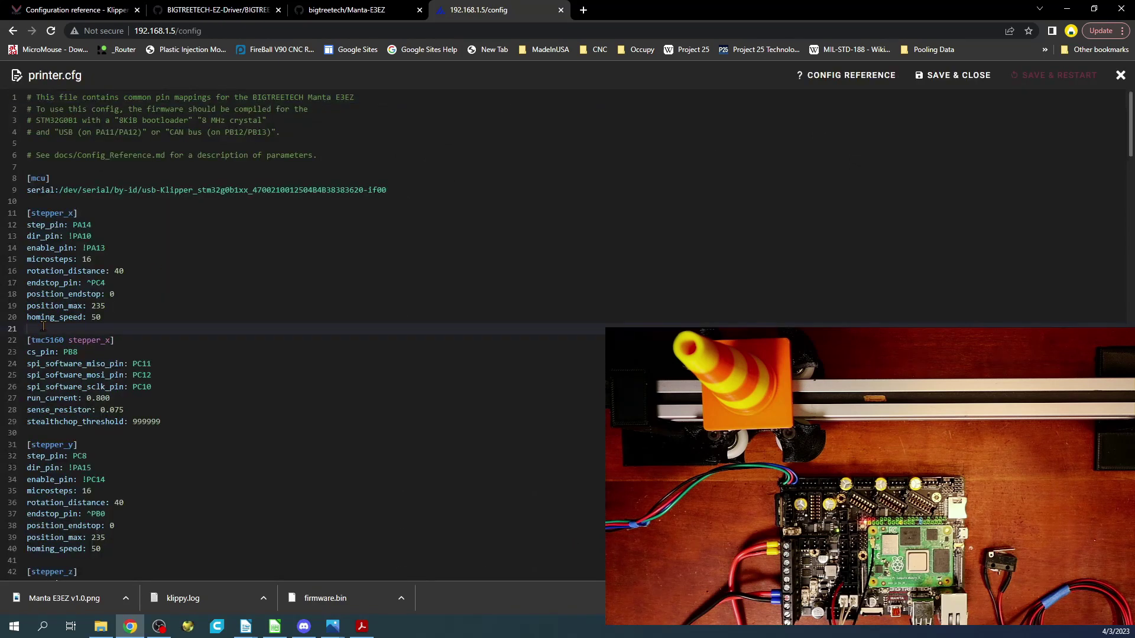
text(homing_retract_dist: 0)
key(Return)
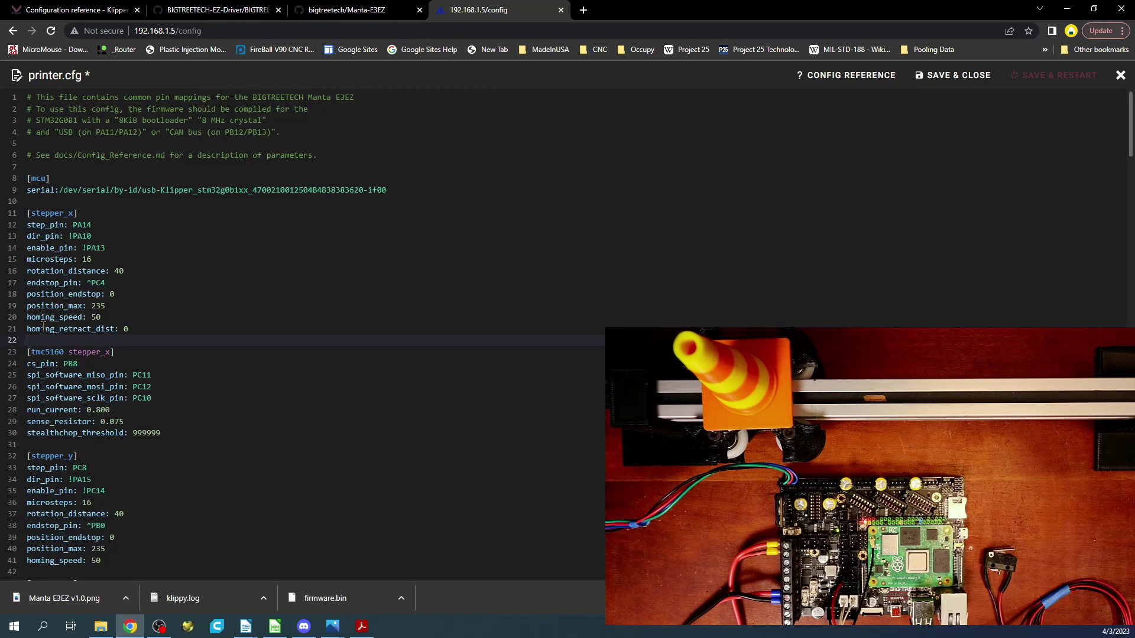
click(140, 329)
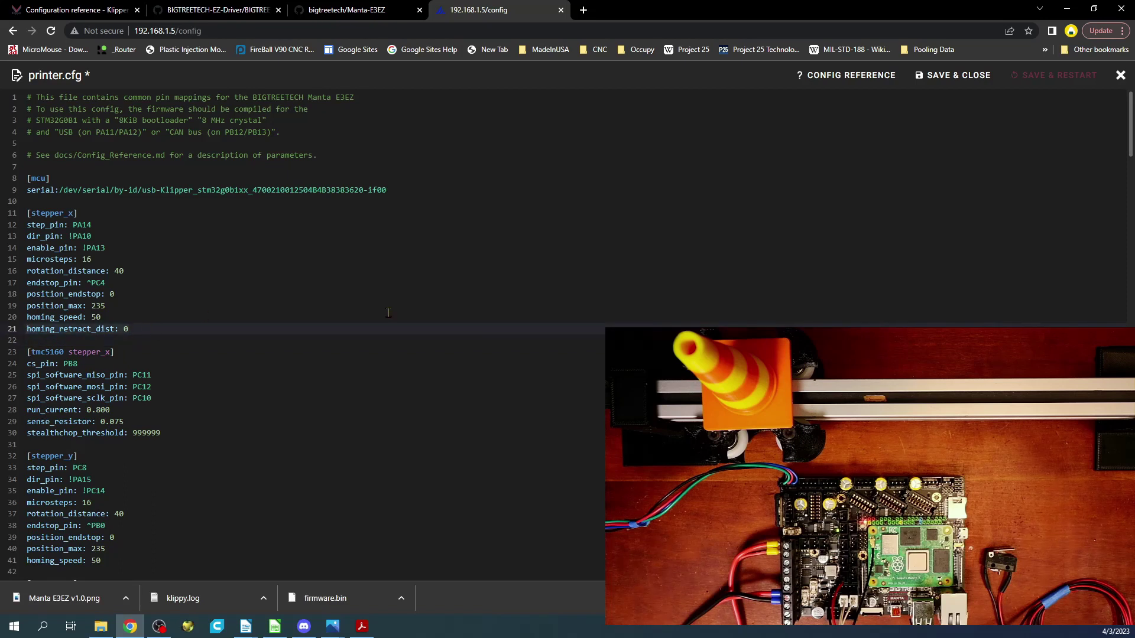
click(1061, 75)
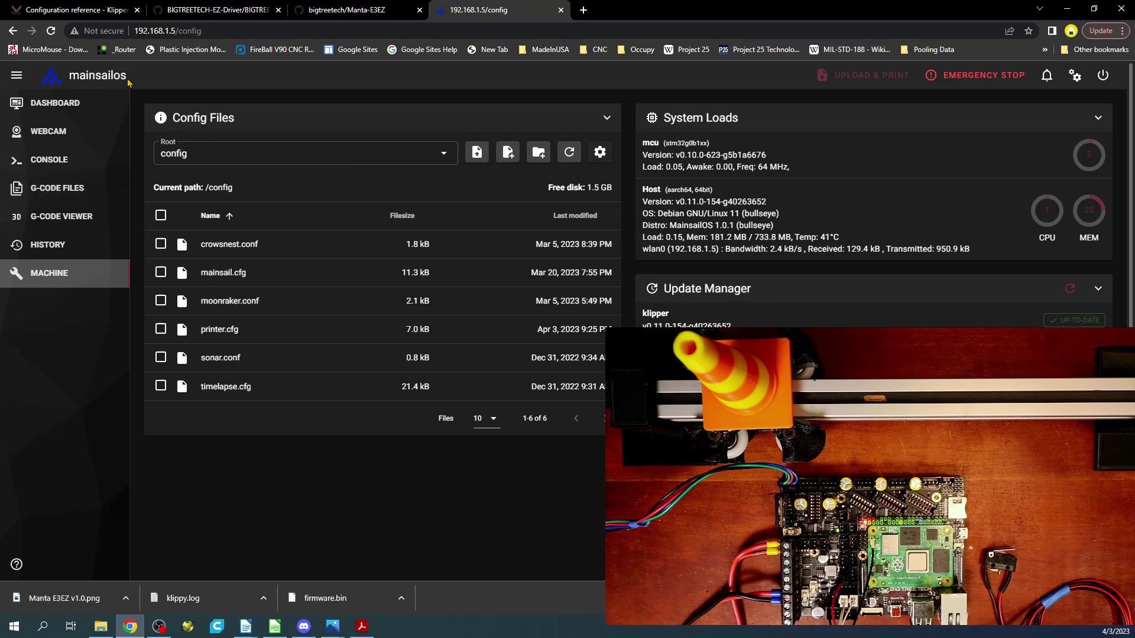
scroll(1068, 173, down, 2)
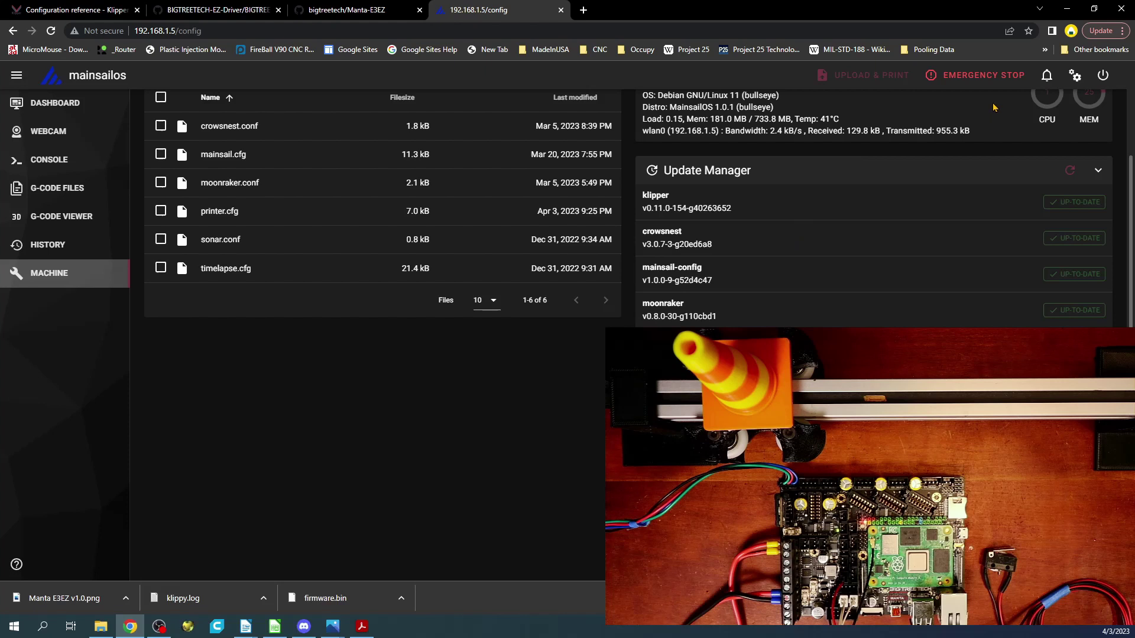
click(1068, 172)
click(55, 103)
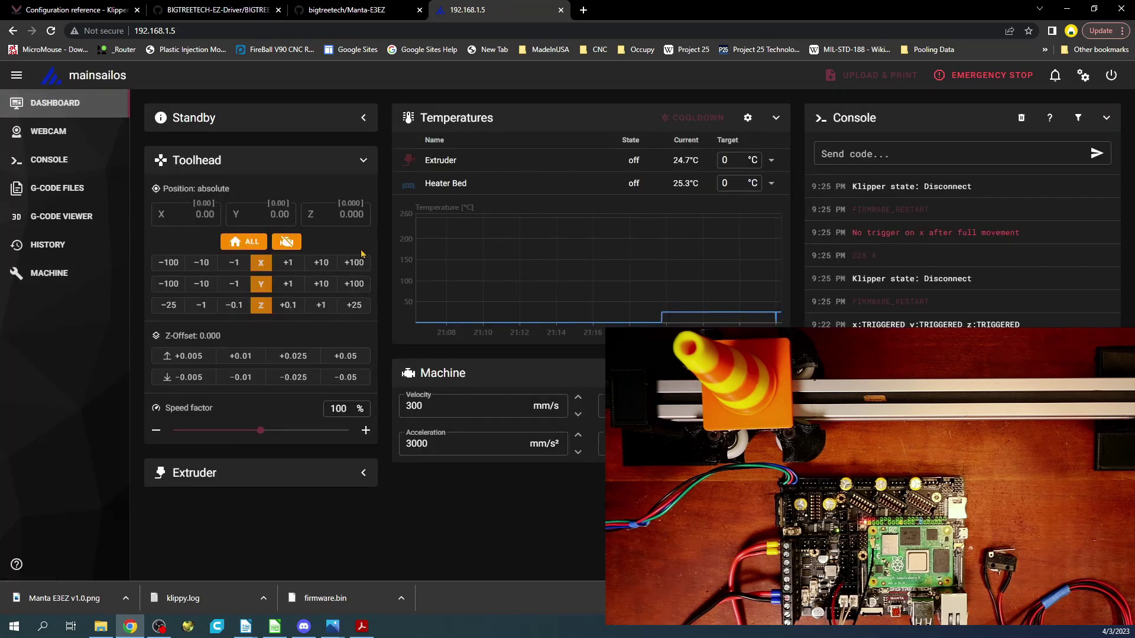
click(39, 274)
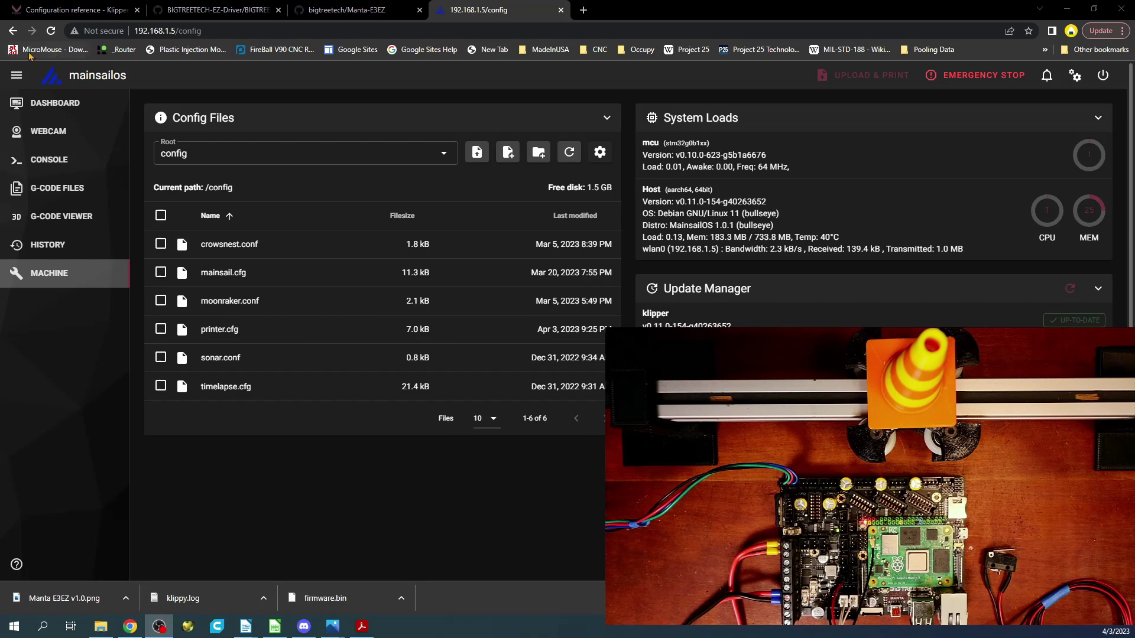
Home X successfully with G28 X in the console, then jog the toolhead +100 mm to X 100.00
click(55, 103)
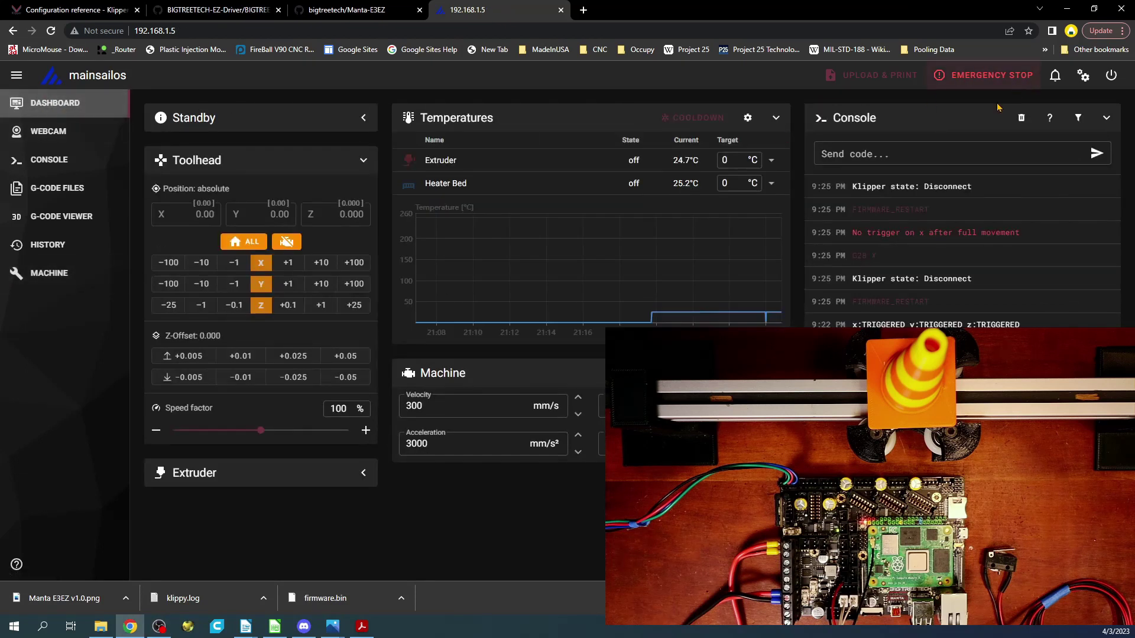
click(875, 153)
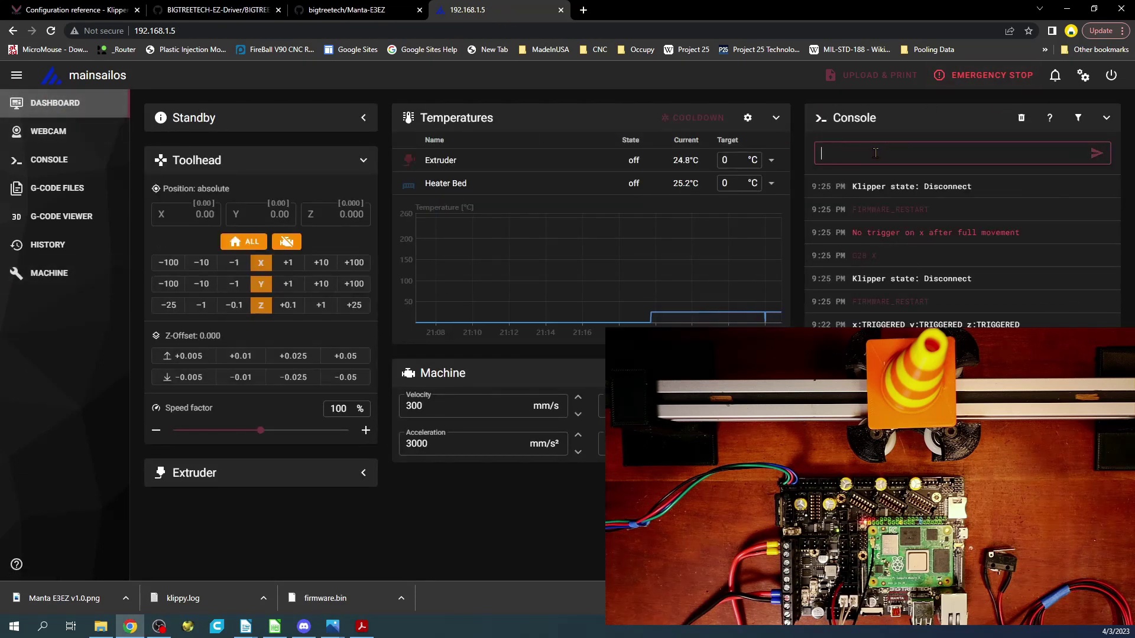
text(G28 X)
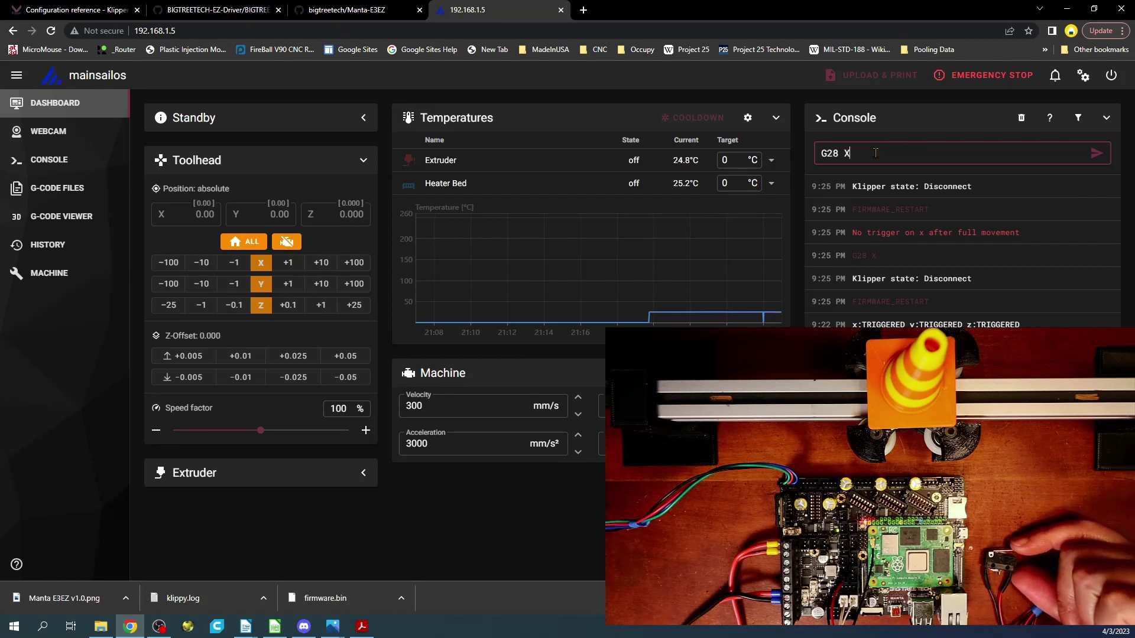
key(Return)
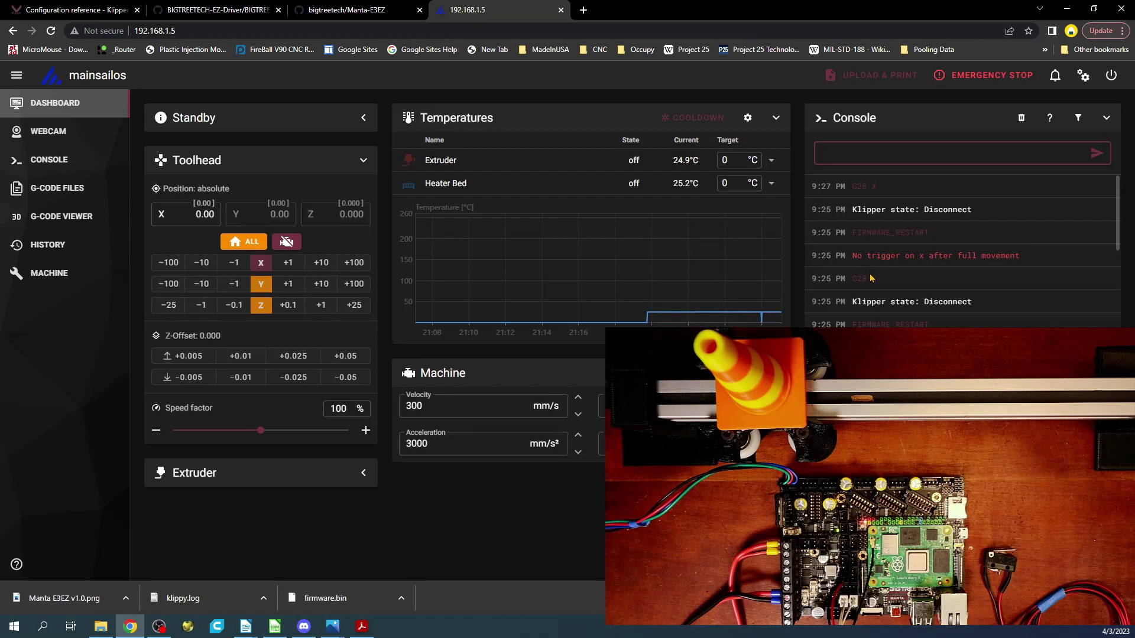
drag(1027, 256, 851, 255)
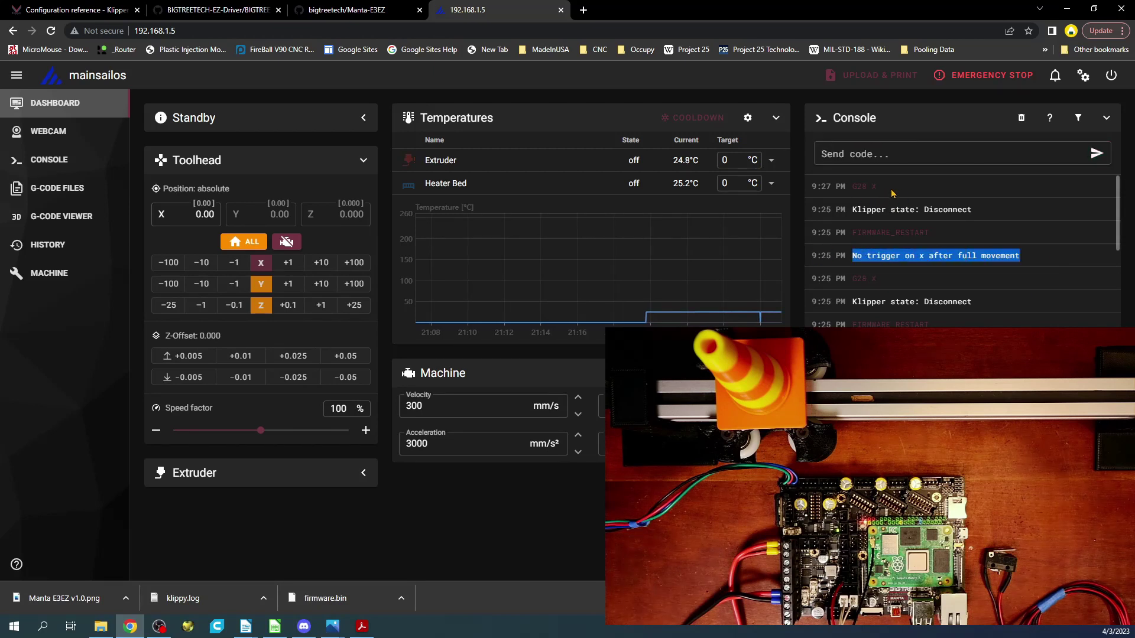
click(352, 267)
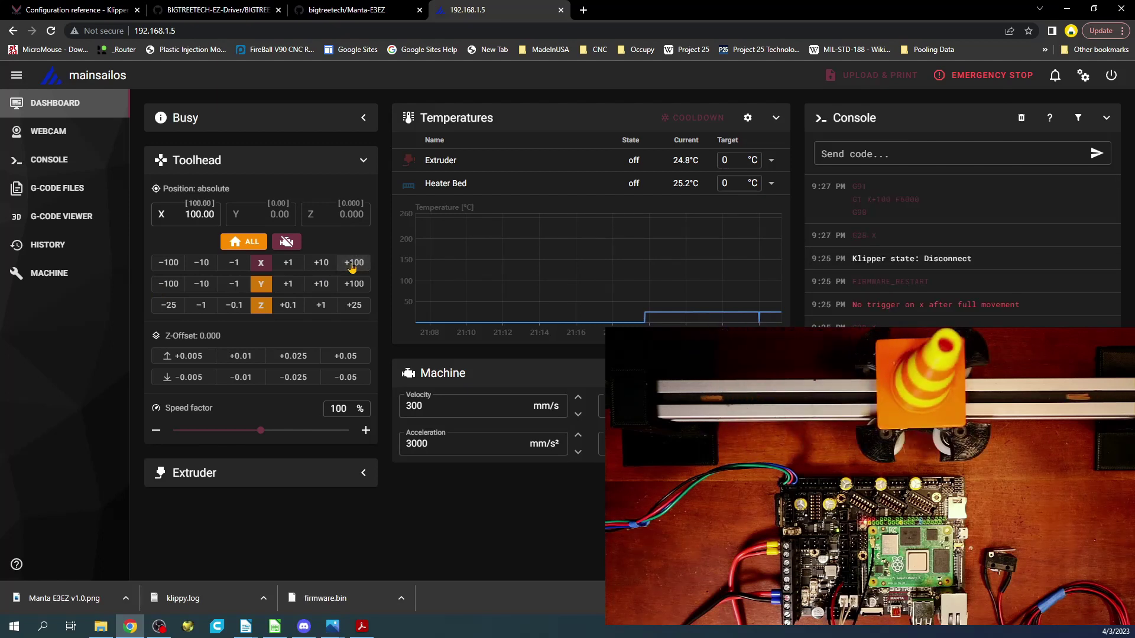